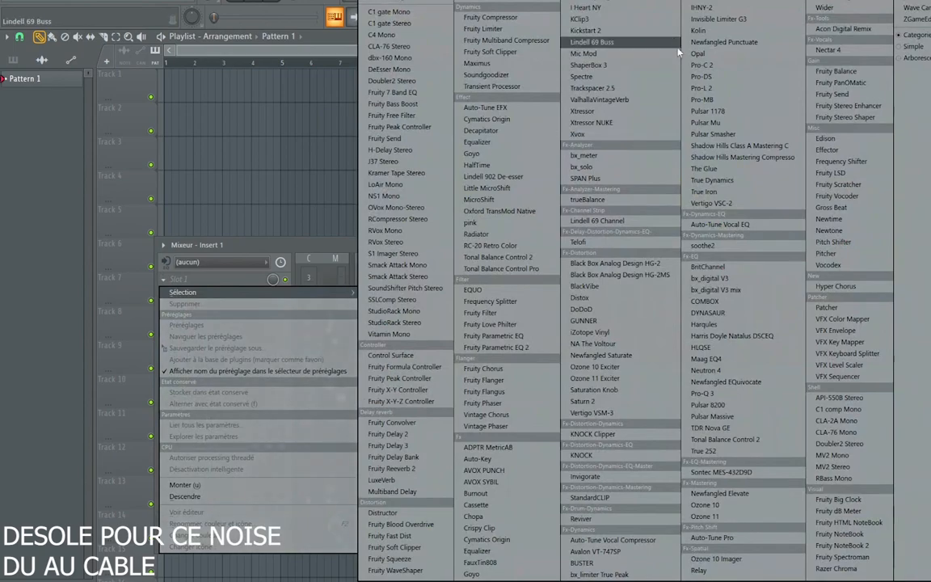
Load Acon Digital Remix into the first effect slot of Insert 1 and arrange the mixer beside the plugin window
{"action": "left_click", "coordinate": [828, 31]}
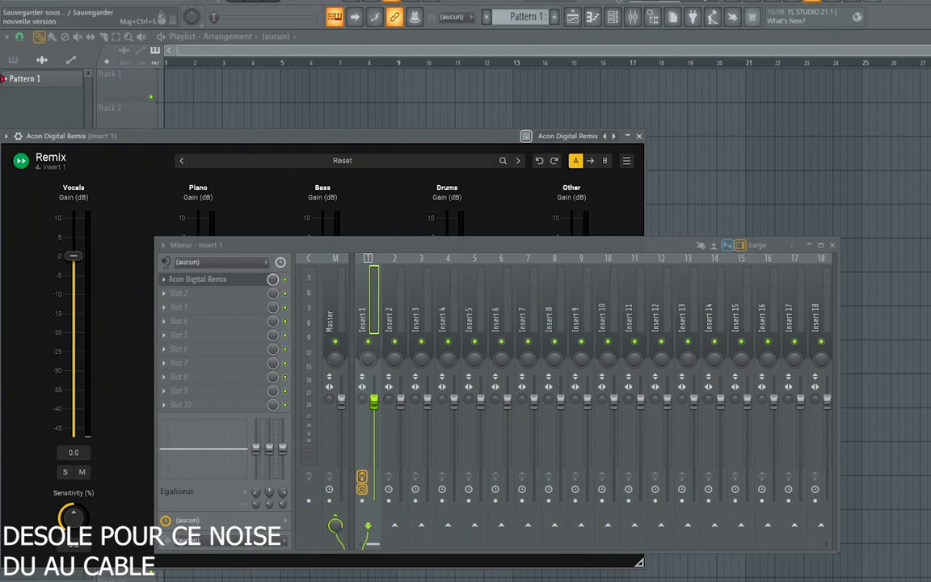
{"action": "left_click_drag", "start_coordinate": [157, 239], "coordinate": [400, 177]}
{"action": "left_click_drag", "start_coordinate": [508, 187], "coordinate": [616, 174]}
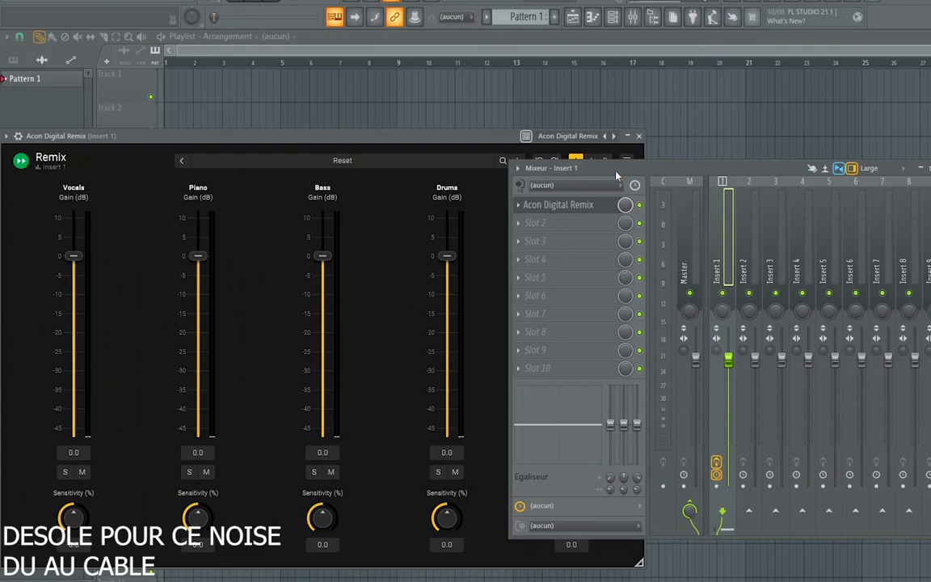
{"action": "left_click_drag", "start_coordinate": [603, 165], "coordinate": [662, 171]}
{"action": "left_click_drag", "start_coordinate": [520, 140], "coordinate": [488, 96]}
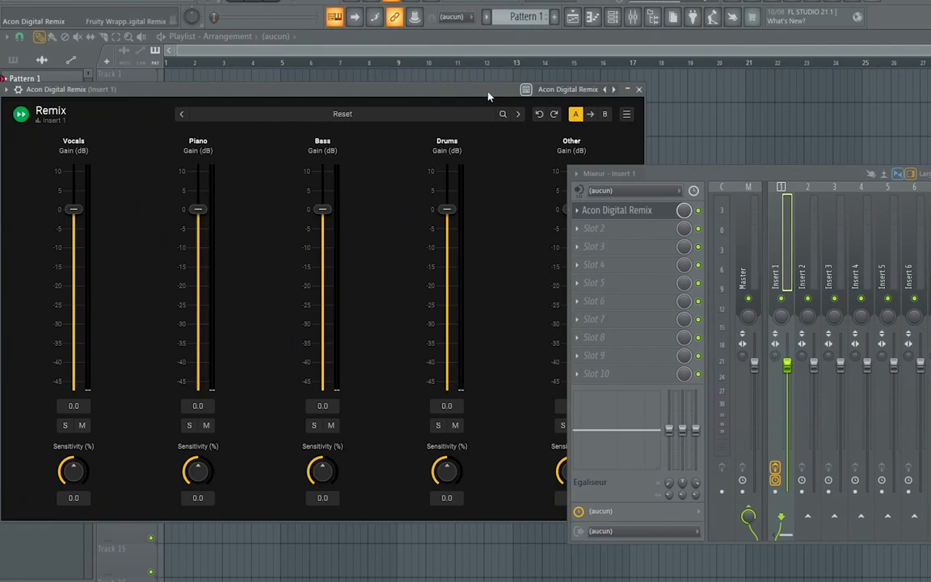
{"action": "left_click_drag", "start_coordinate": [651, 175], "coordinate": [720, 176]}
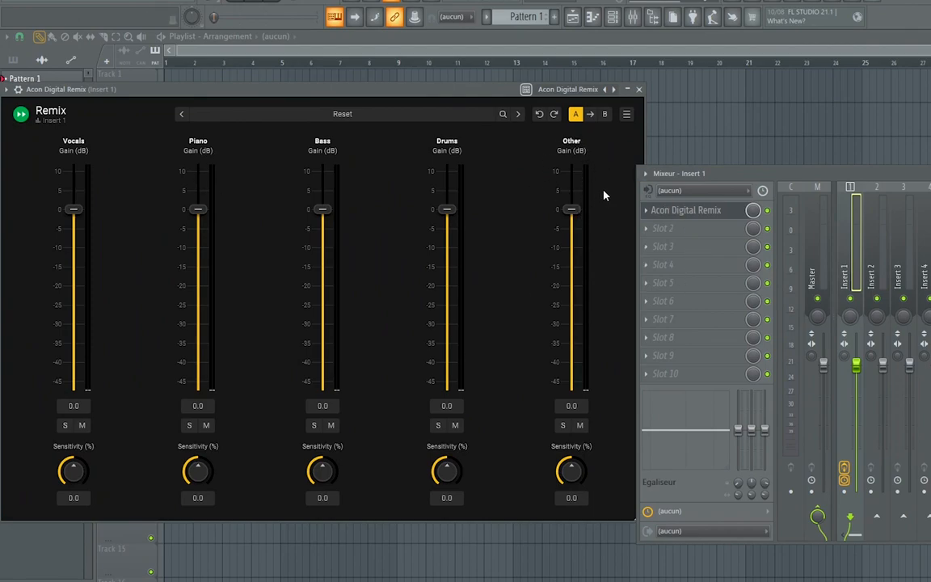
{"action": "left_click_drag", "start_coordinate": [702, 173], "coordinate": [725, 175]}
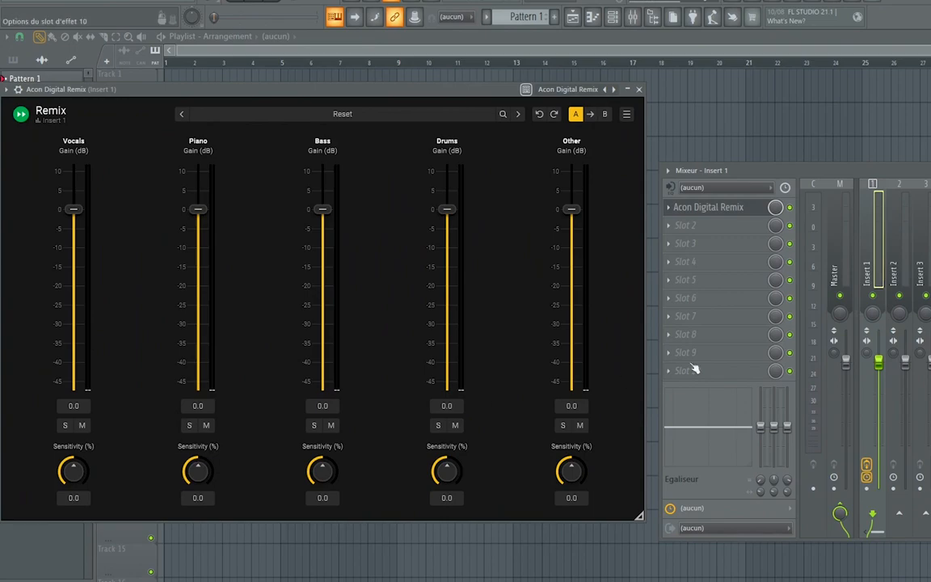
Select mixer track Insert 2, place the audio file projet 3.wav at the start of playlist Track 1, and show its clip settings
{"action": "left_click_drag", "start_coordinate": [789, 172], "coordinate": [586, 172]}
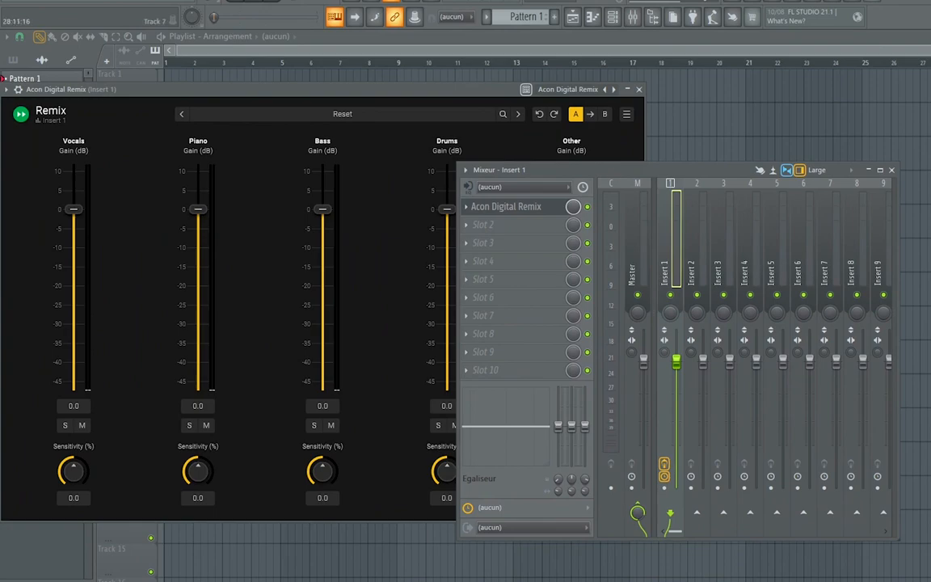
{"action": "left_click", "coordinate": [704, 194]}
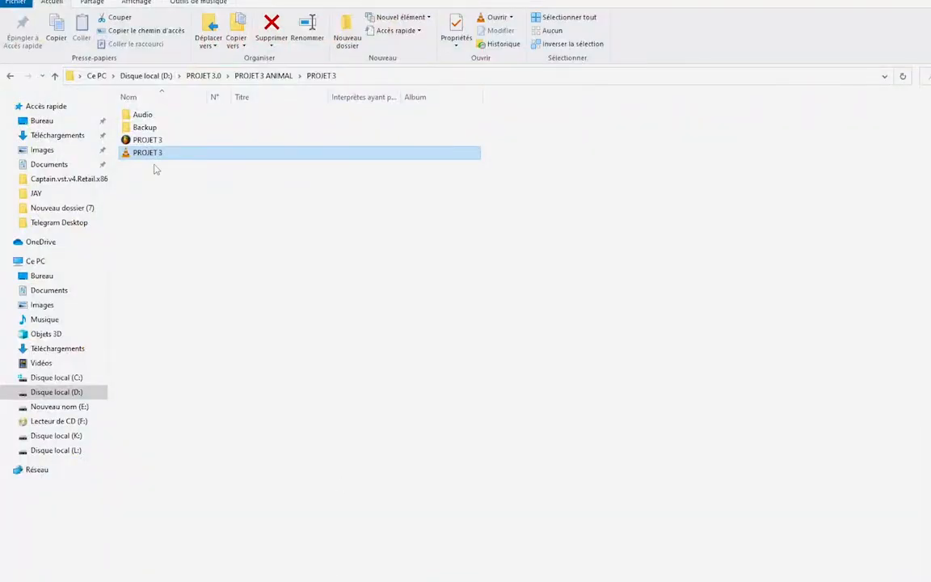
{"action": "left_click_drag", "start_coordinate": [152, 153], "coordinate": [192, 81]}
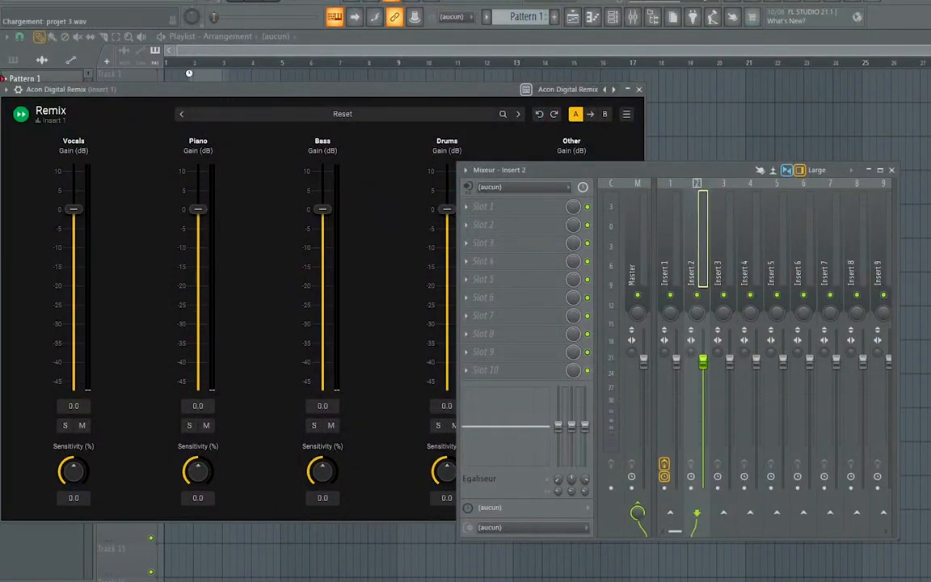
{"action": "double_click", "coordinate": [253, 91]}
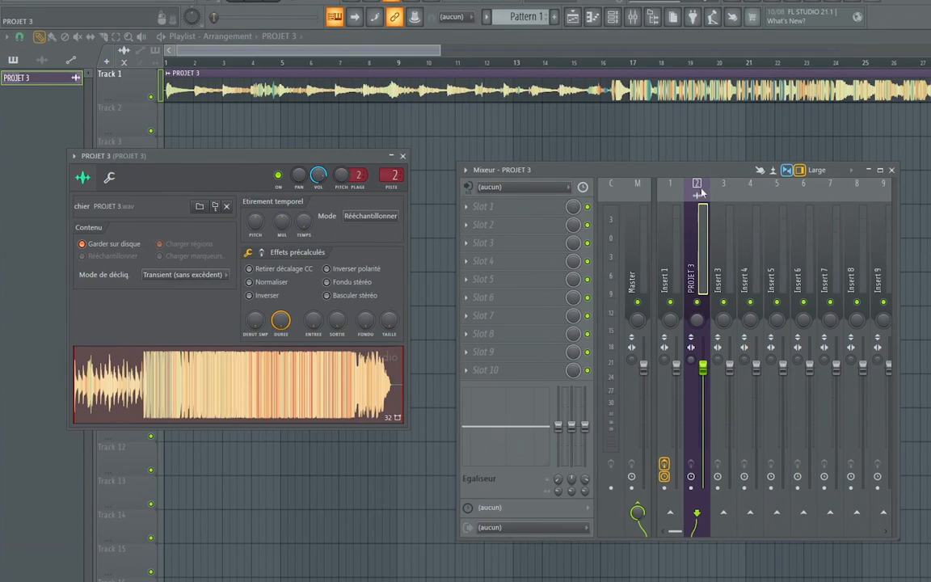
Copy Acon Digital Remix from Insert 1 to the PROJET 3 mixer track and close the plugin and clip settings windows
{"action": "left_click", "coordinate": [665, 267]}
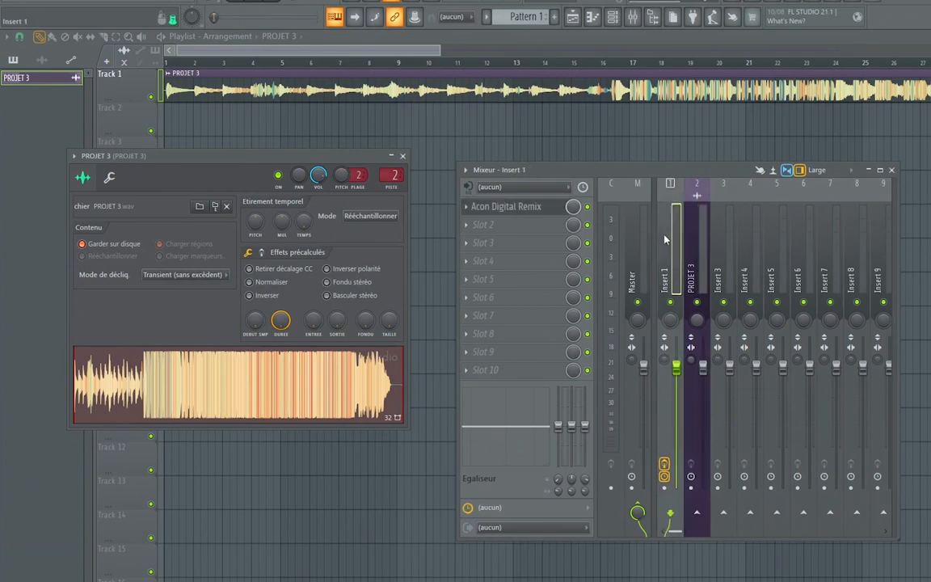
{"action": "left_click", "coordinate": [467, 207]}
{"action": "left_click", "coordinate": [533, 278]}
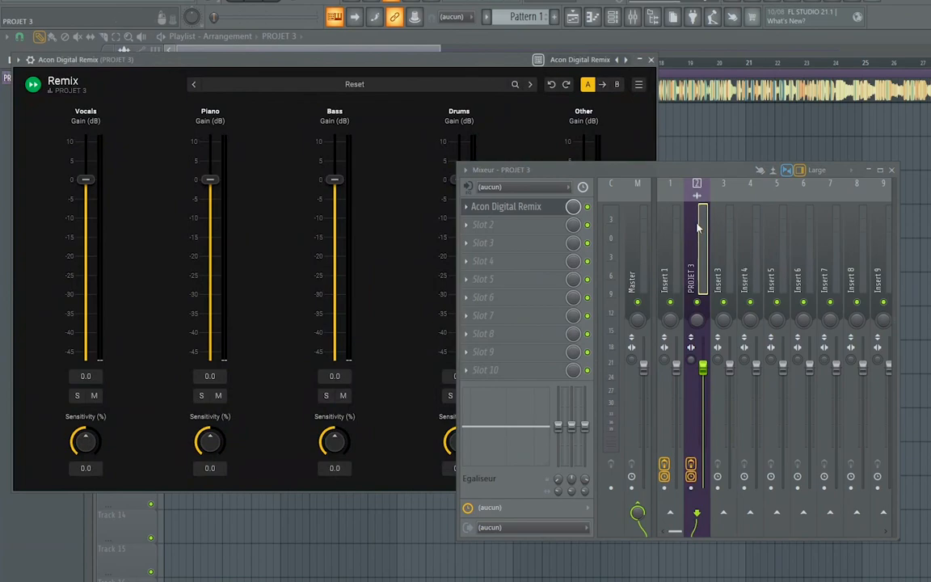
{"action": "right_click", "coordinate": [669, 233]}
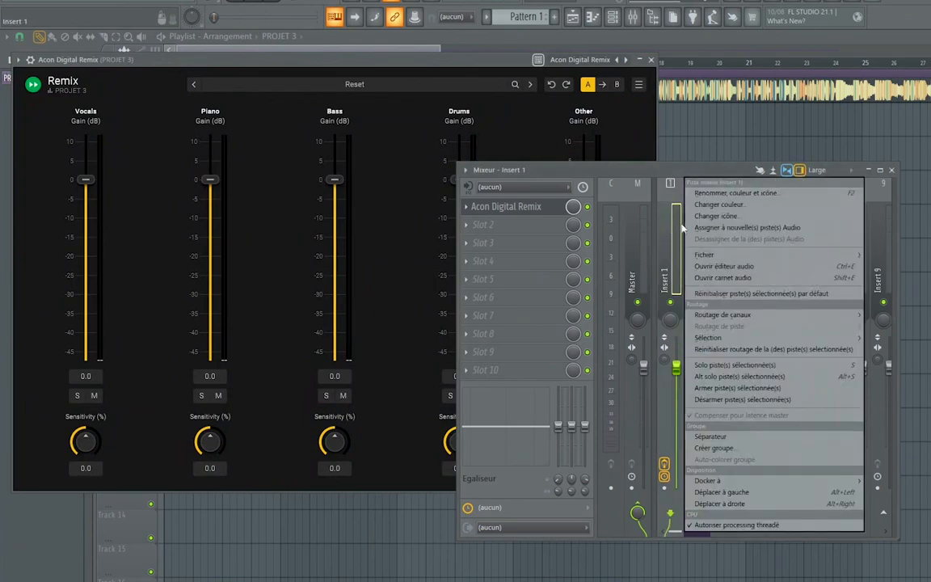
{"action": "mouse_move", "coordinate": [778, 255]}
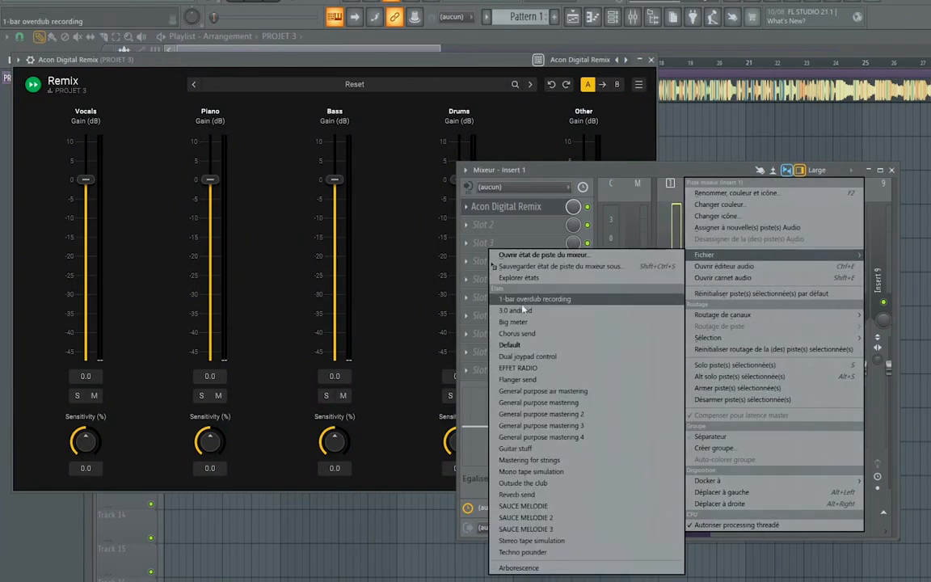
{"action": "left_click", "coordinate": [452, 310]}
{"action": "left_click", "coordinate": [652, 61]}
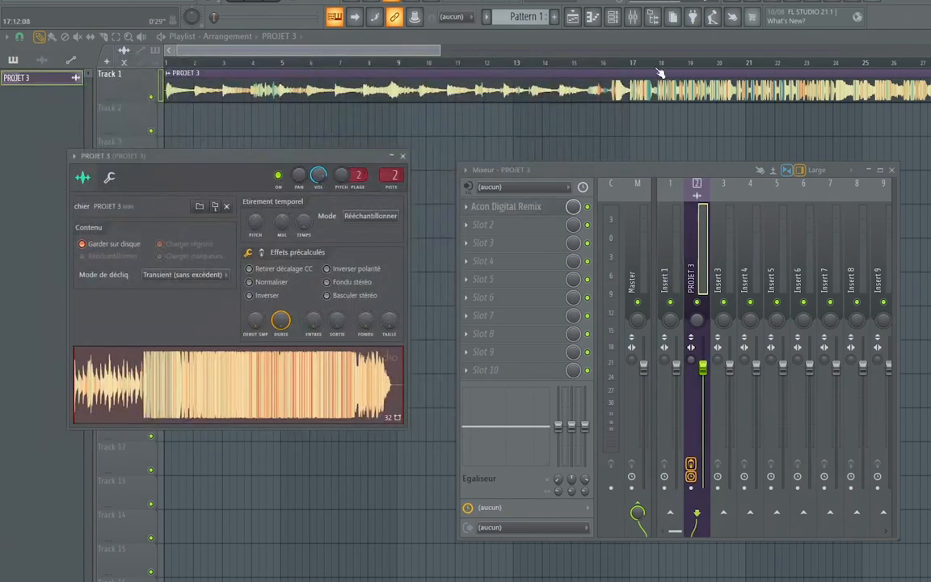
{"action": "left_click", "coordinate": [383, 146]}
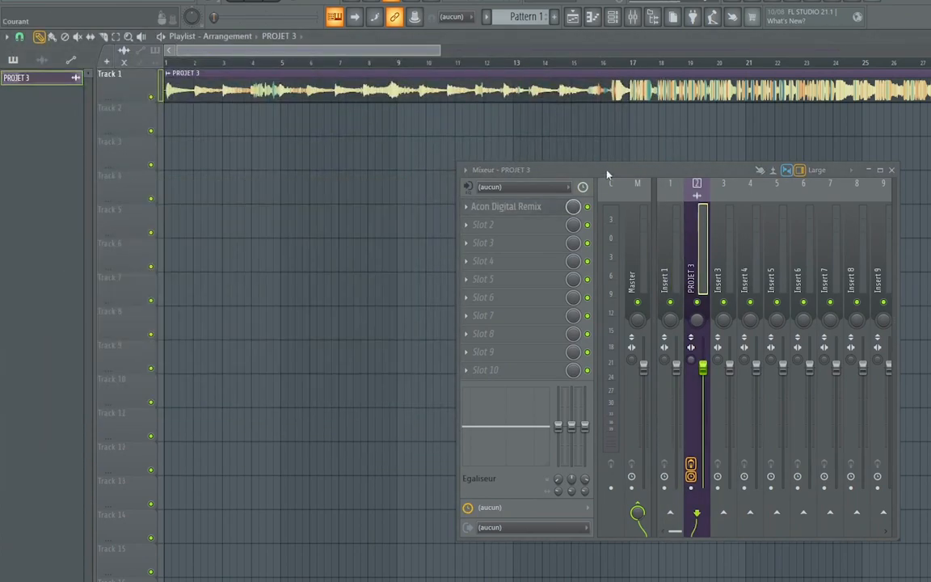
Reopen Acon Digital Remix on the PROJET 3 mixer track and show the plugin's detailed settings
{"action": "left_click_drag", "start_coordinate": [545, 170], "coordinate": [385, 160]}
{"action": "left_click", "coordinate": [563, 210]}
{"action": "left_click_drag", "start_coordinate": [546, 168], "coordinate": [666, 174]}
{"action": "left_click", "coordinate": [656, 211]}
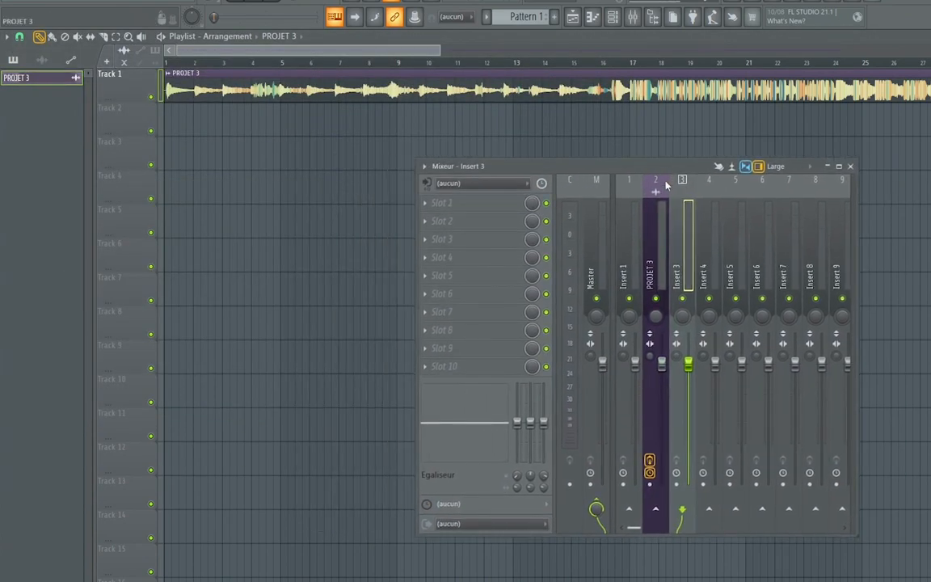
{"action": "left_click", "coordinate": [457, 203]}
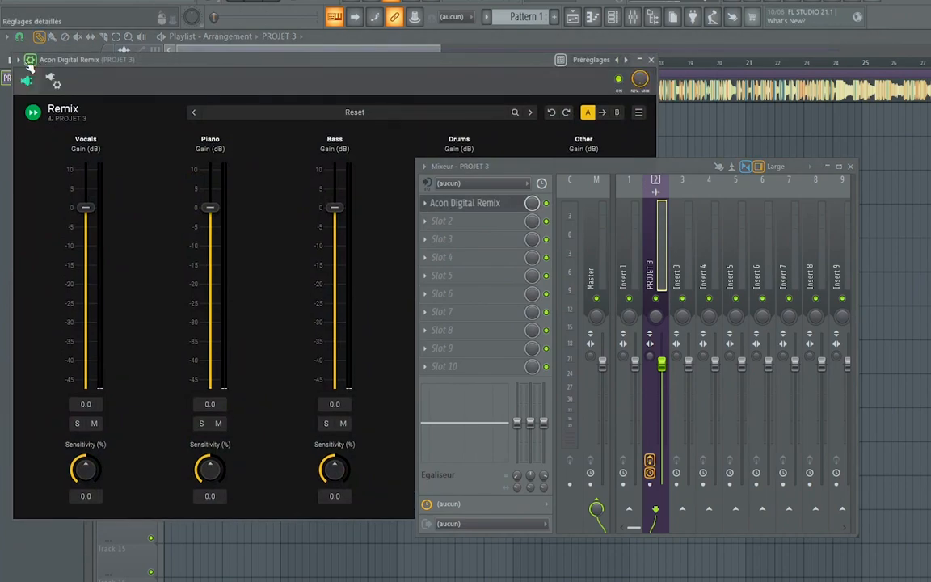
{"action": "left_click", "coordinate": [29, 59]}
{"action": "left_click", "coordinate": [35, 312]}
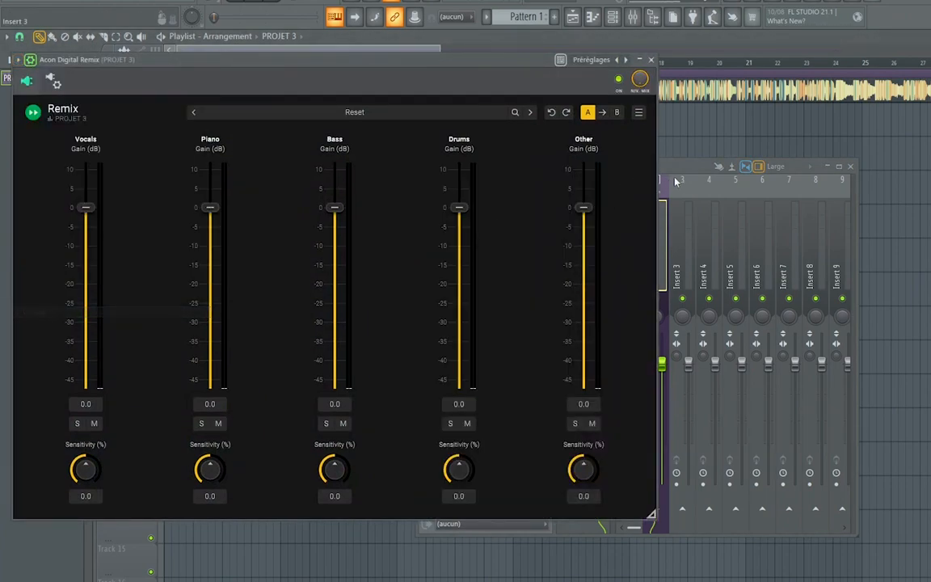
Move the mixer clear of the plugin window and rename mixer track Insert 3 as VOCAL
{"action": "left_click", "coordinate": [627, 166]}
{"action": "left_click_drag", "start_coordinate": [627, 166], "coordinate": [741, 187]}
{"action": "right_click", "coordinate": [798, 253]}
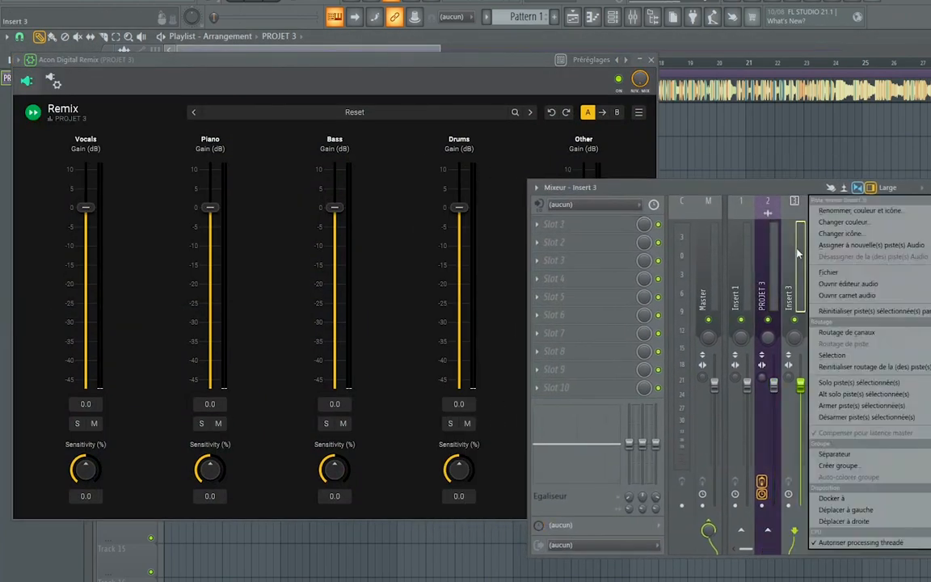
{"action": "left_click", "coordinate": [840, 211]}
{"action": "type", "text": "VOCAL"}
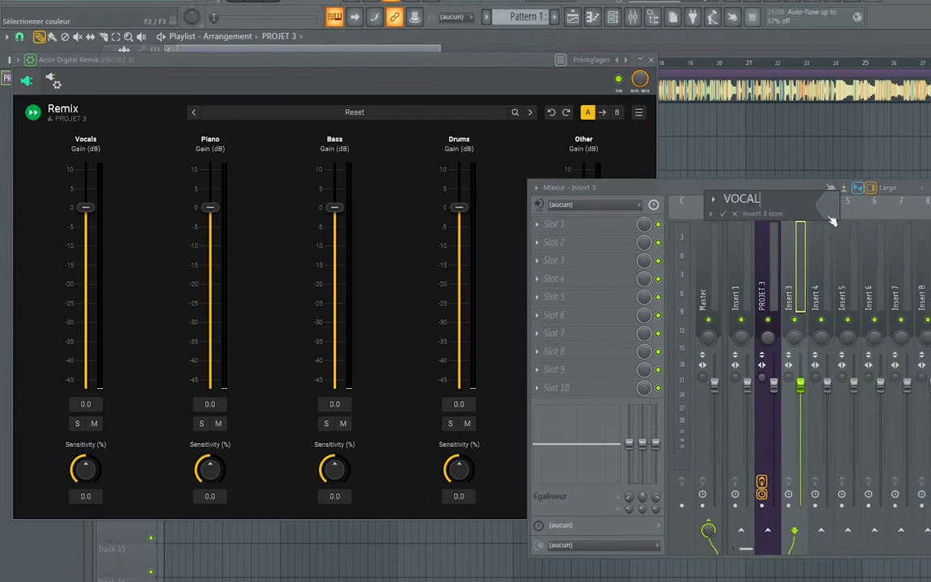
{"action": "key", "text": "Return"}
Rename mixer track Insert 4 as PIANO and Insert 5 as BASS
{"action": "left_click", "coordinate": [827, 218]}
{"action": "right_click", "coordinate": [833, 207]}
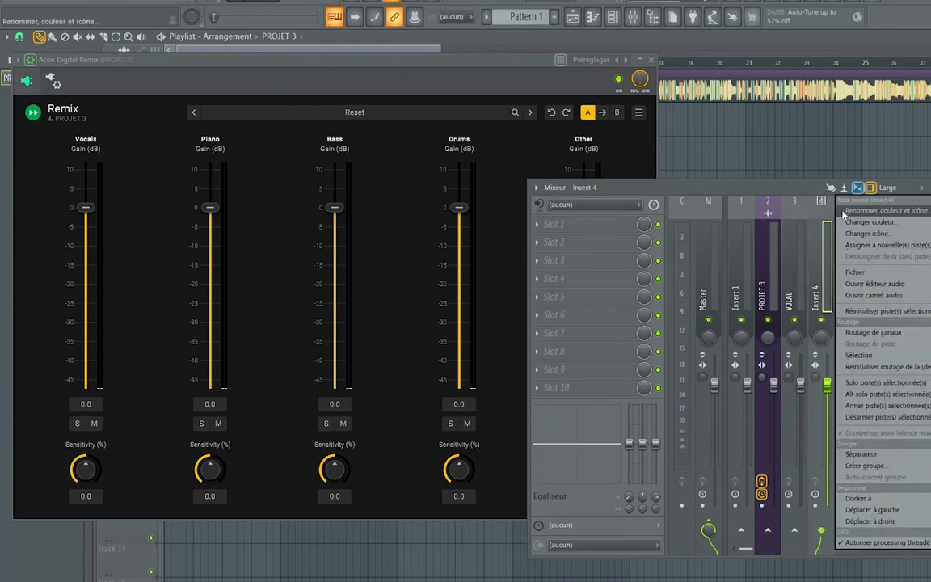
{"action": "left_click", "coordinate": [850, 212]}
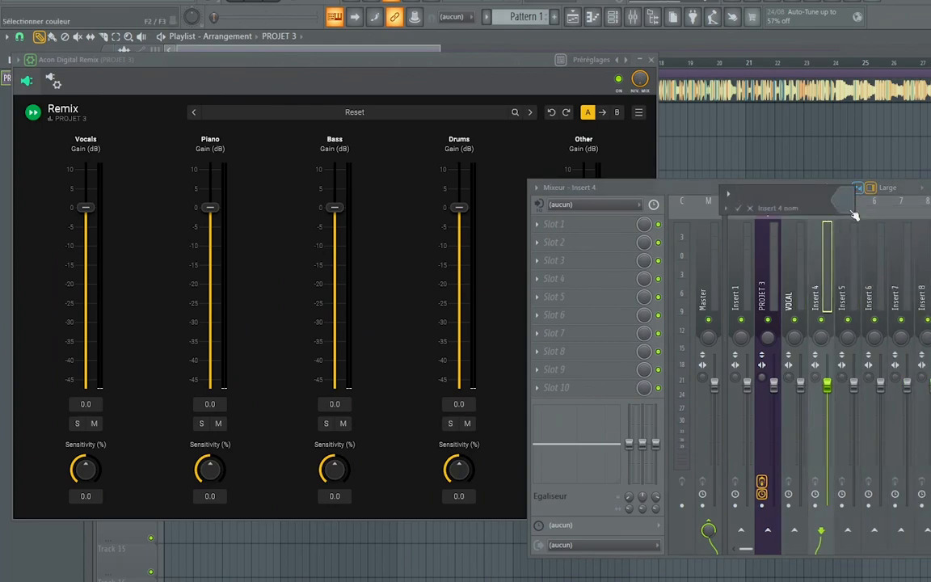
{"action": "key", "text": "Return"}
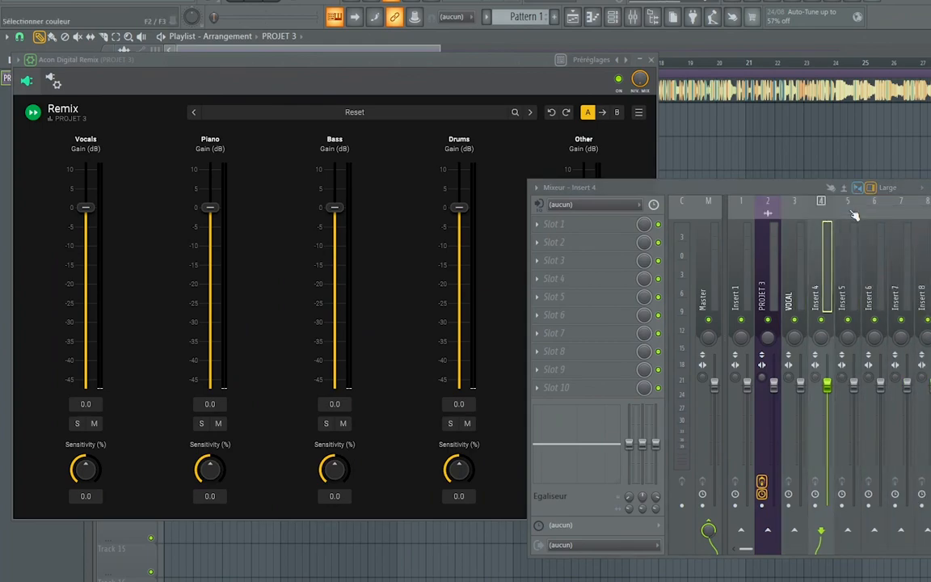
{"action": "right_click", "coordinate": [850, 214]}
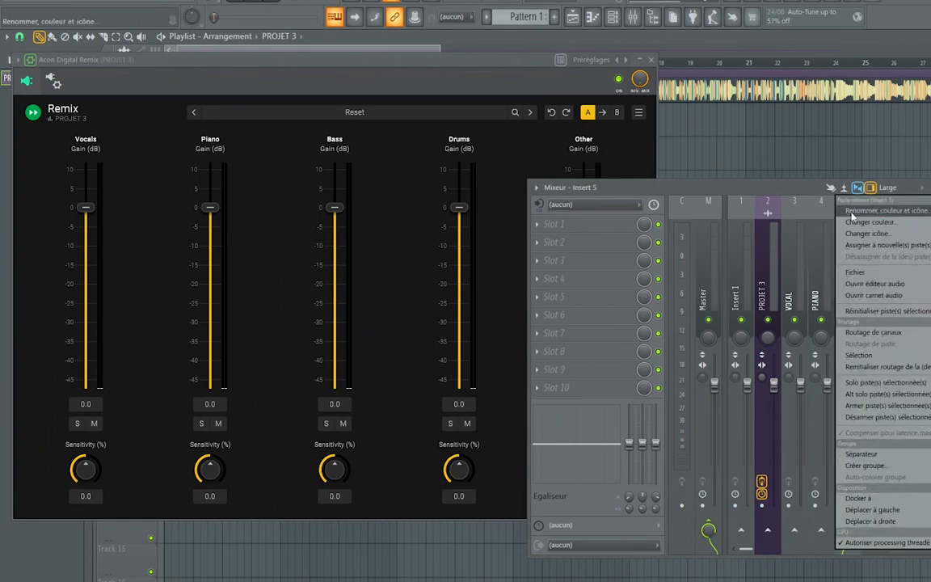
{"action": "left_click", "coordinate": [854, 212]}
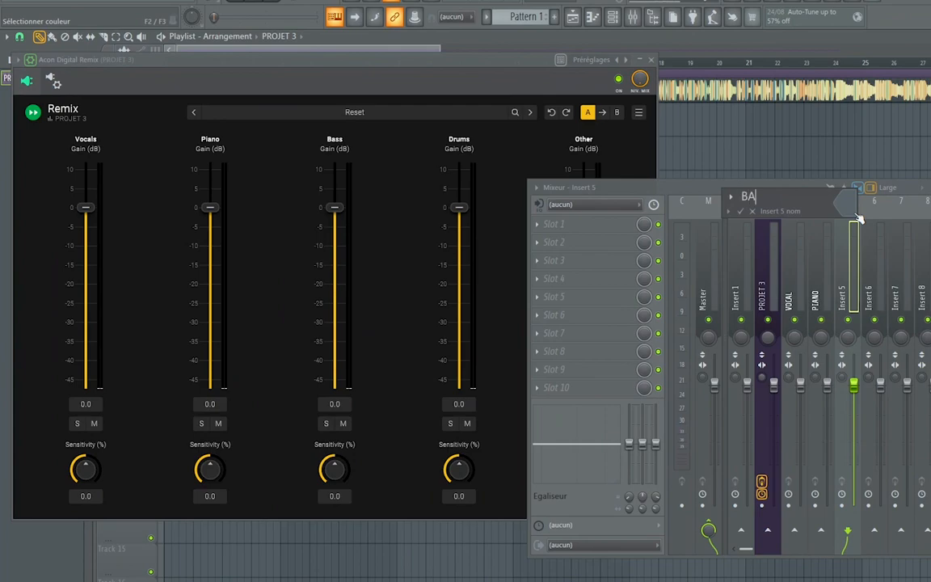
{"action": "key", "text": "Return"}
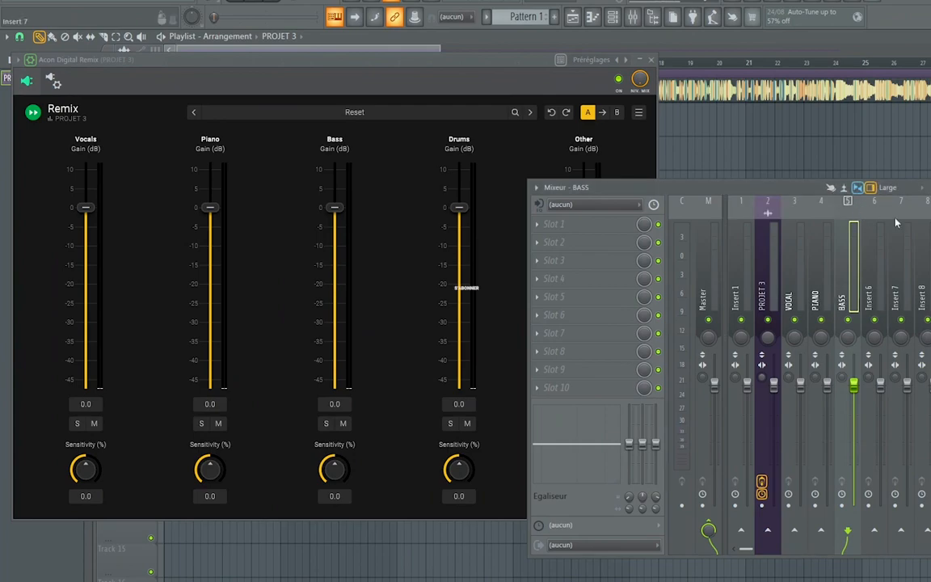
Rename mixer track Insert 6 as DRUM and Insert 7 as OTHER
{"action": "right_click", "coordinate": [881, 215]}
{"action": "left_click", "coordinate": [884, 211]}
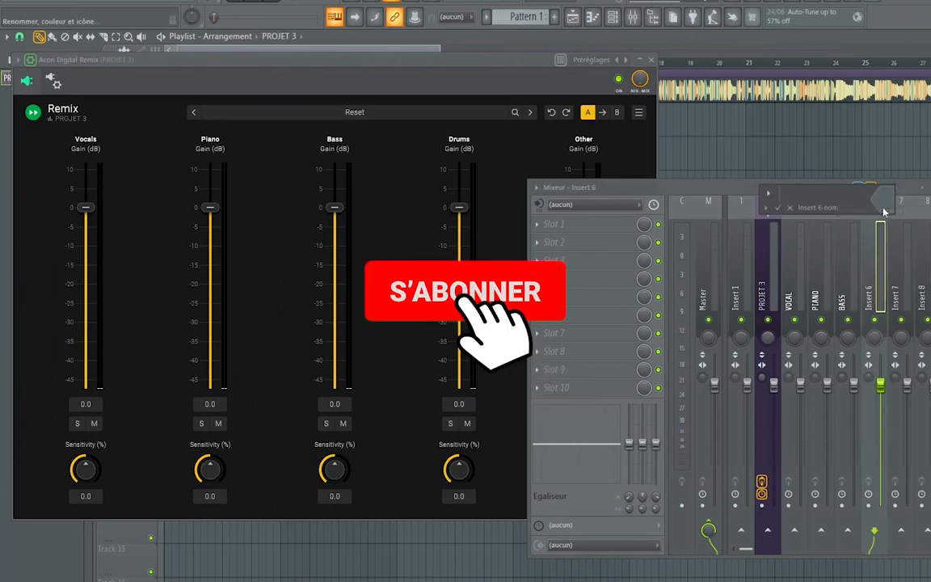
{"action": "type", "text": "DRU"}
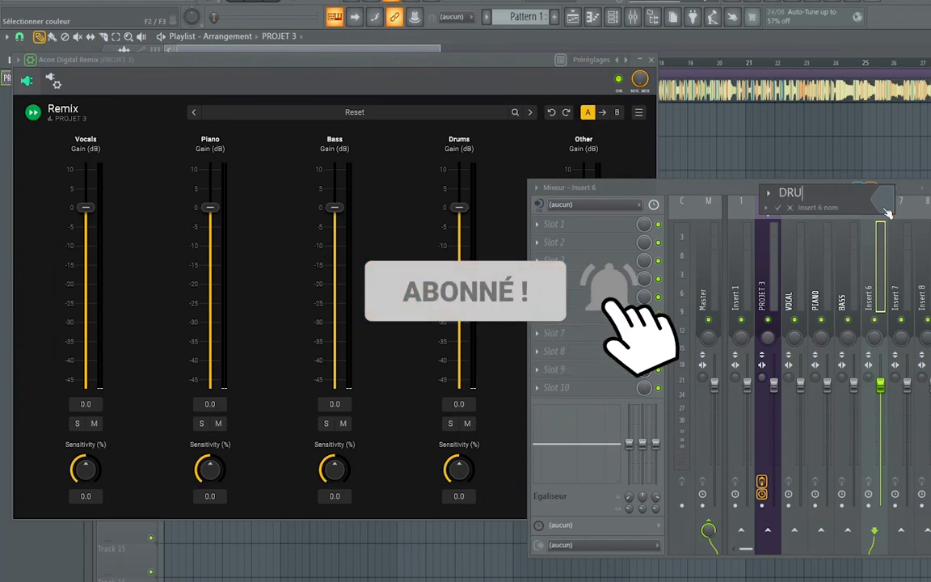
{"action": "type", "text": "M"}
{"action": "key", "text": "Return"}
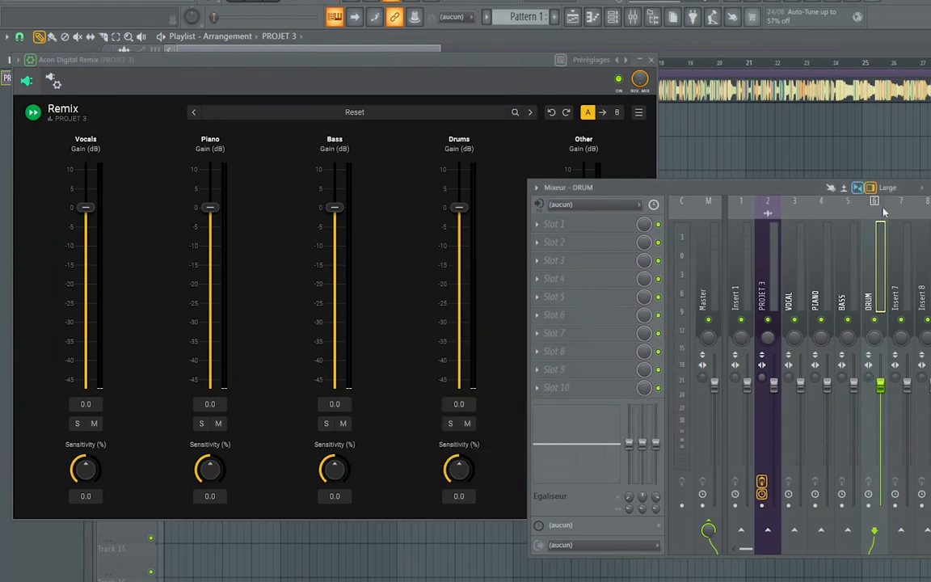
{"action": "right_click", "coordinate": [902, 212]}
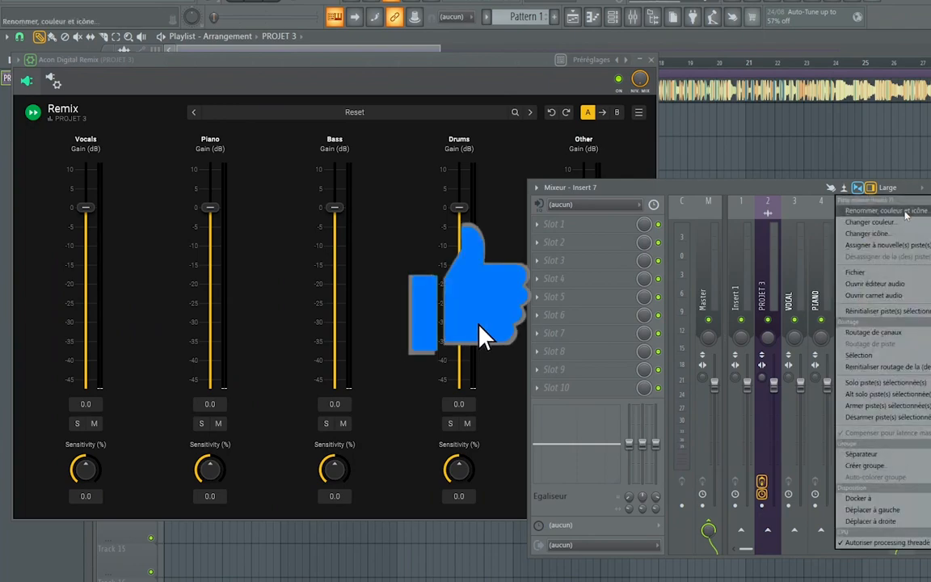
{"action": "left_click", "coordinate": [905, 212]}
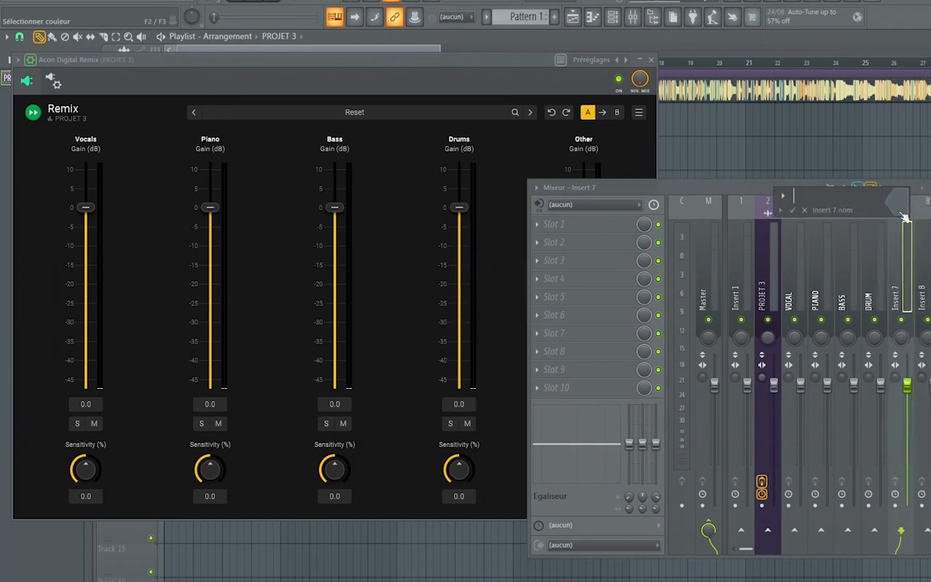
{"action": "type", "text": "OTHER"}
{"action": "key", "text": "Return"}
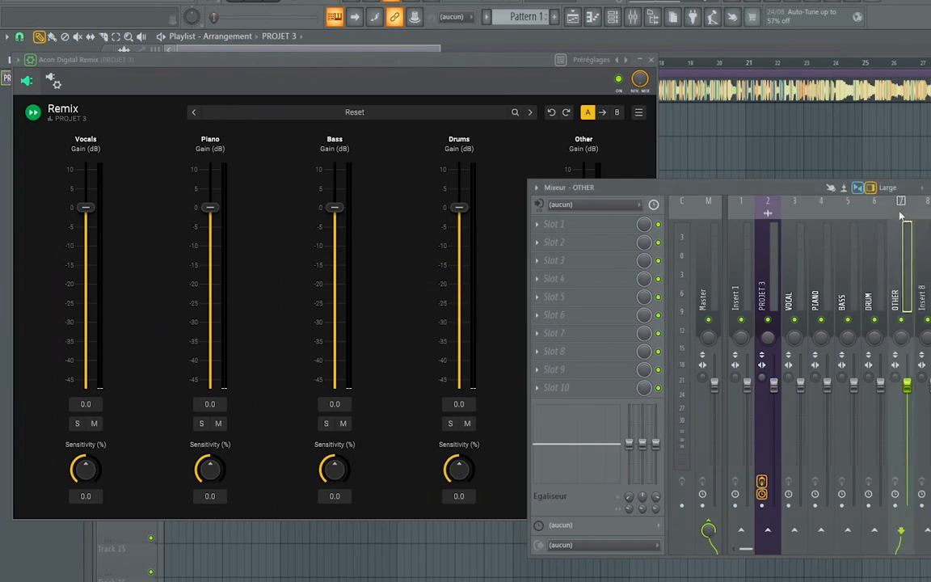
Enable sends from the PROJET 3 mixer track to the VOCAL, PIANO, BASS, DRUM and OTHER tracks
{"action": "left_click", "coordinate": [772, 260]}
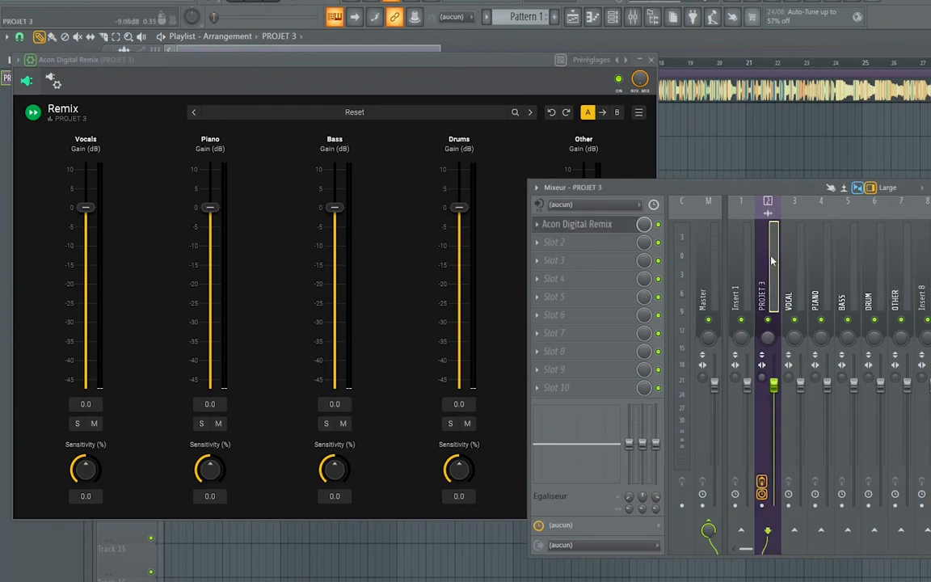
{"action": "left_click", "coordinate": [798, 531]}
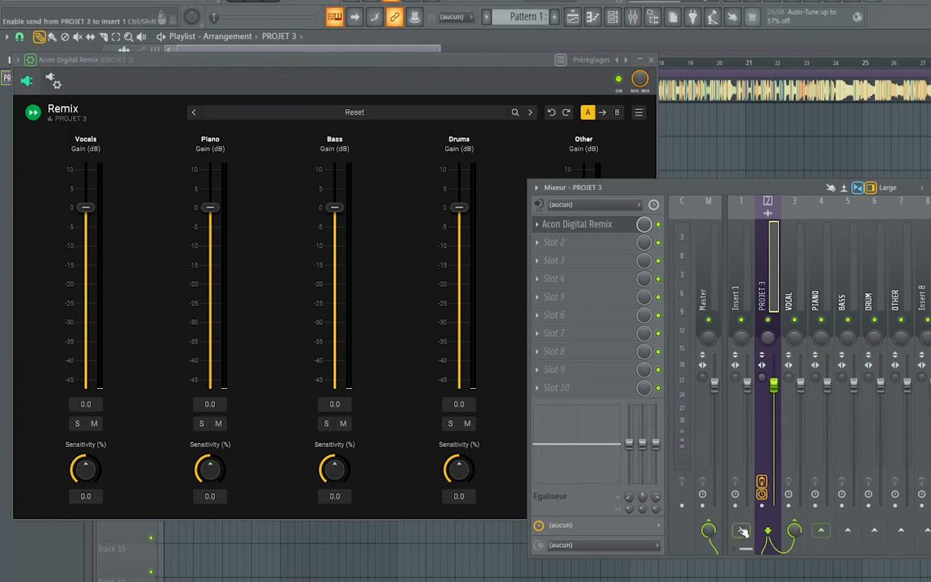
{"action": "left_click", "coordinate": [821, 531]}
{"action": "left_click", "coordinate": [848, 531]}
{"action": "left_click", "coordinate": [875, 531]}
{"action": "left_click", "coordinate": [902, 531]}
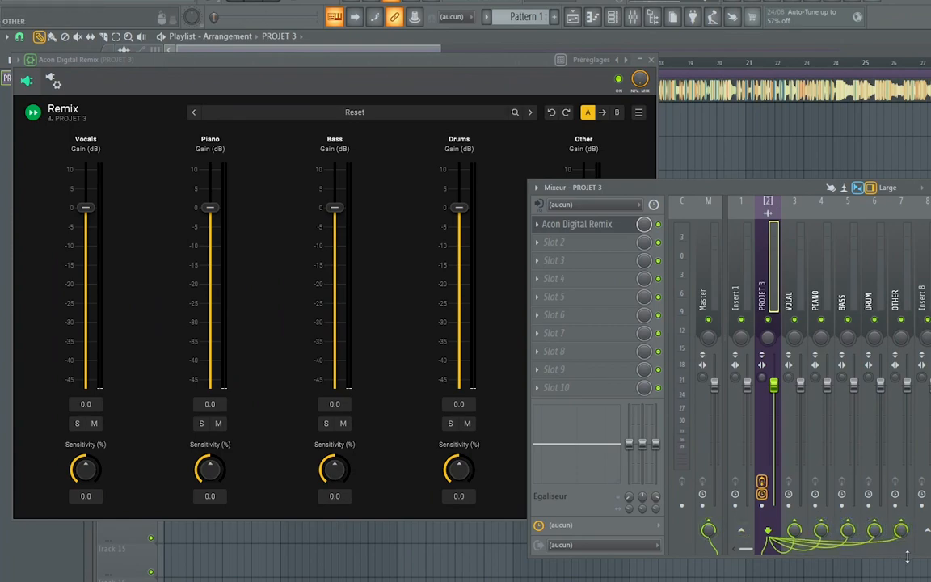
Disable the PROJET 3 track's send to Master and open Acon Digital Remix's processing and connection settings
{"action": "left_click", "coordinate": [709, 527]}
{"action": "left_click", "coordinate": [54, 82]}
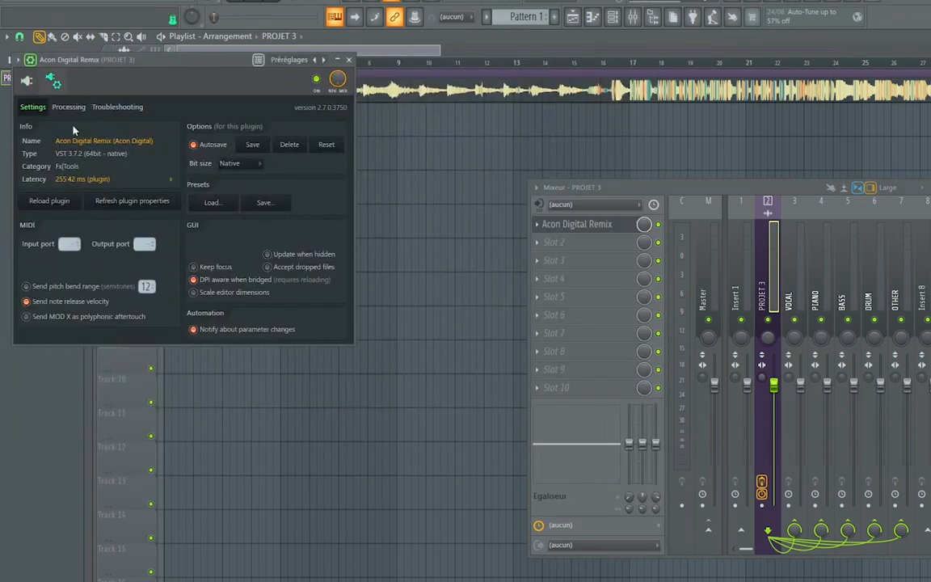
{"action": "left_click", "coordinate": [69, 107]}
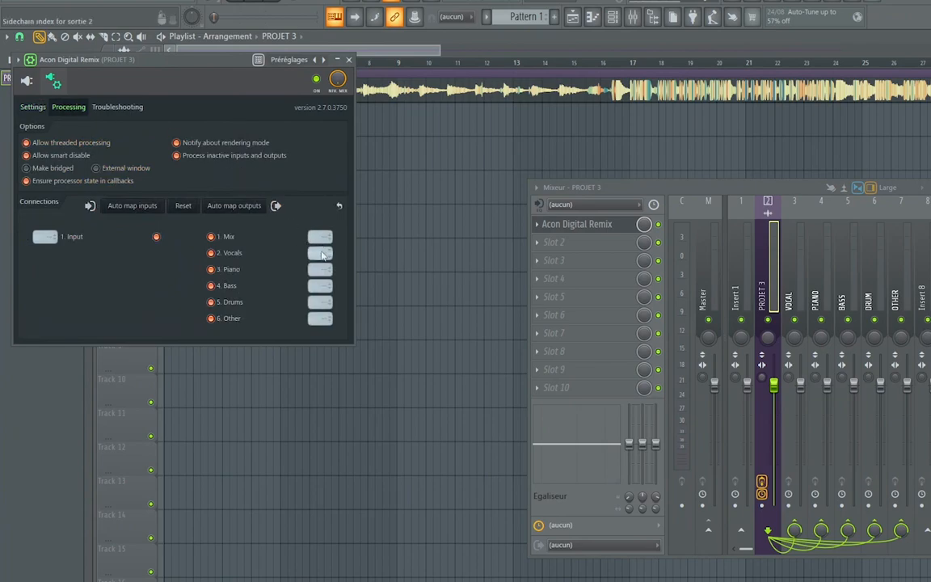
Route the plugin's Vocals, Piano, Bass, Drums and Other outputs to VOCAL, PIANO, BASS, DRUM and OTHER respectively, and close the plugin window
{"action": "left_click", "coordinate": [321, 254]}
{"action": "left_click", "coordinate": [338, 270]}
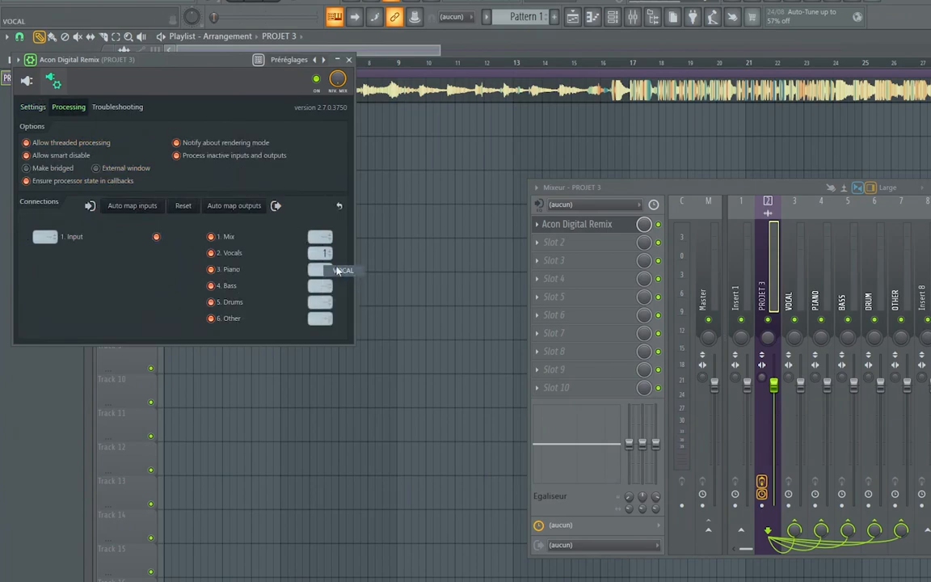
{"action": "left_click", "coordinate": [321, 270]}
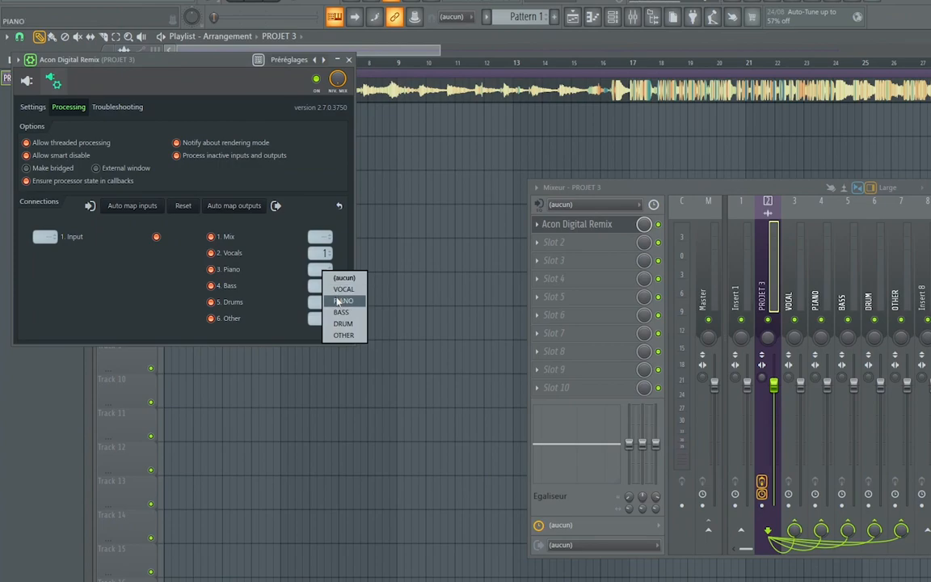
{"action": "left_click", "coordinate": [340, 304]}
{"action": "left_click", "coordinate": [321, 286]}
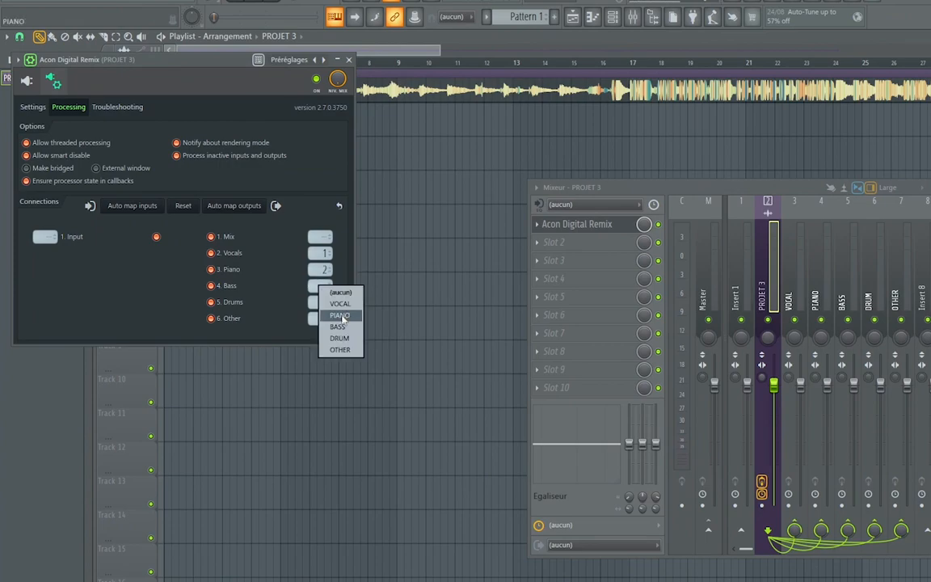
{"action": "left_click", "coordinate": [341, 327]}
{"action": "left_click", "coordinate": [326, 302]}
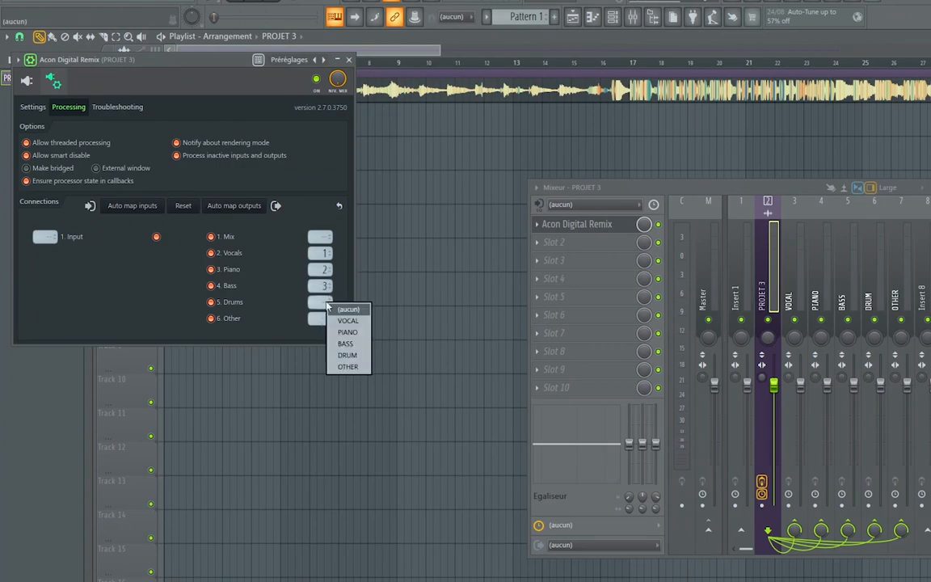
{"action": "left_click", "coordinate": [340, 355]}
{"action": "left_click", "coordinate": [320, 320]}
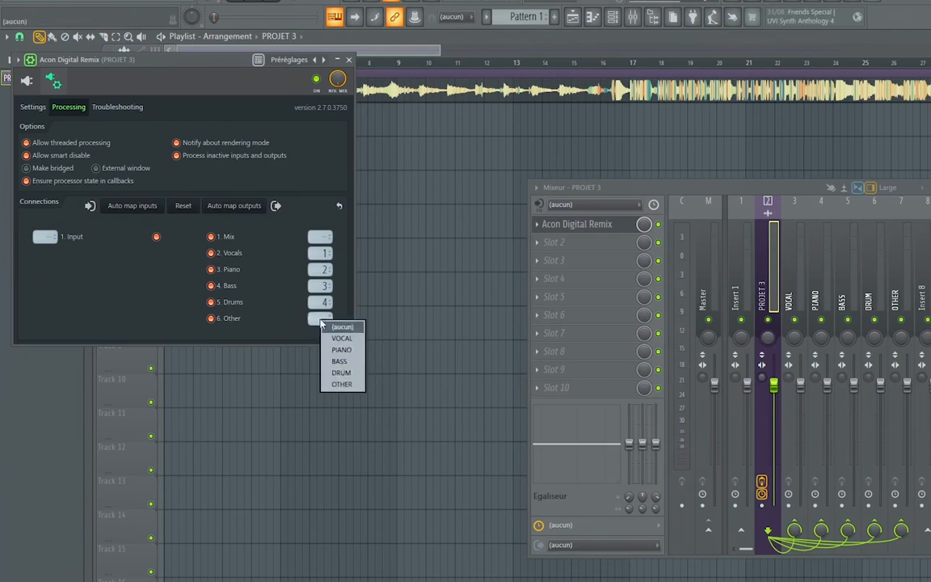
{"action": "left_click", "coordinate": [335, 384]}
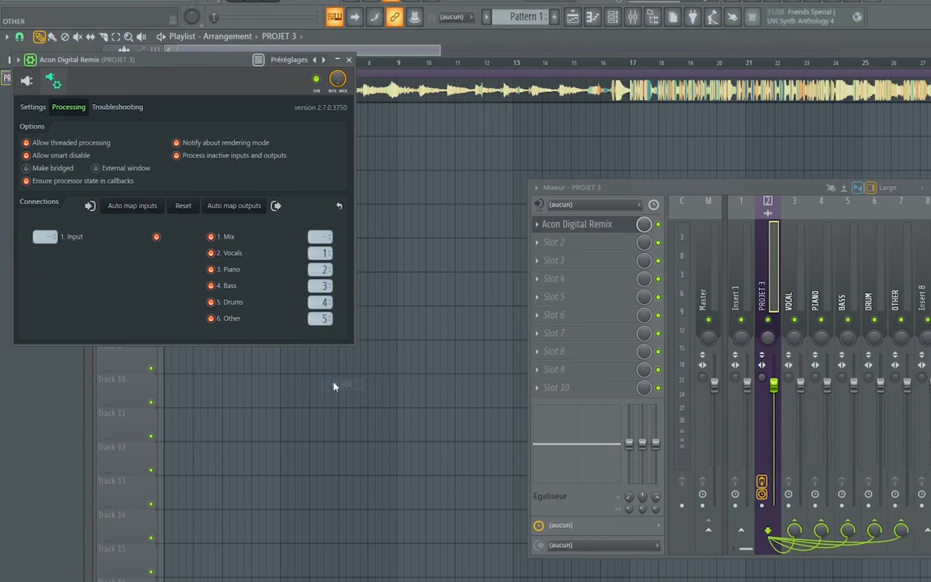
{"action": "left_click", "coordinate": [352, 60]}
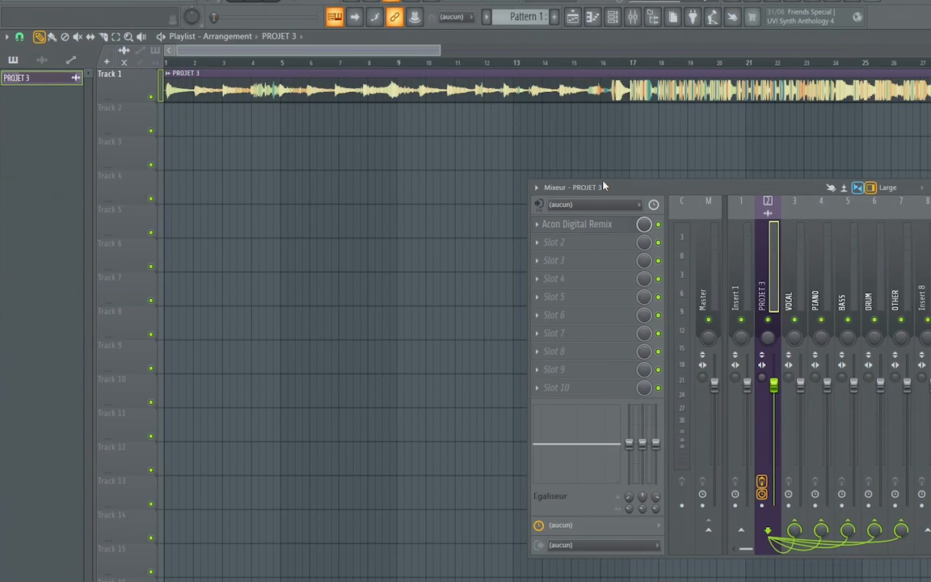
Shorten and reposition the mixer so more tracks are in view, and add a separator before the VOCAL track
{"action": "left_click_drag", "start_coordinate": [605, 180], "coordinate": [605, 293]}
{"action": "left_click_drag", "start_coordinate": [524, 318], "coordinate": [228, 318]}
{"action": "left_click", "coordinate": [484, 361]}
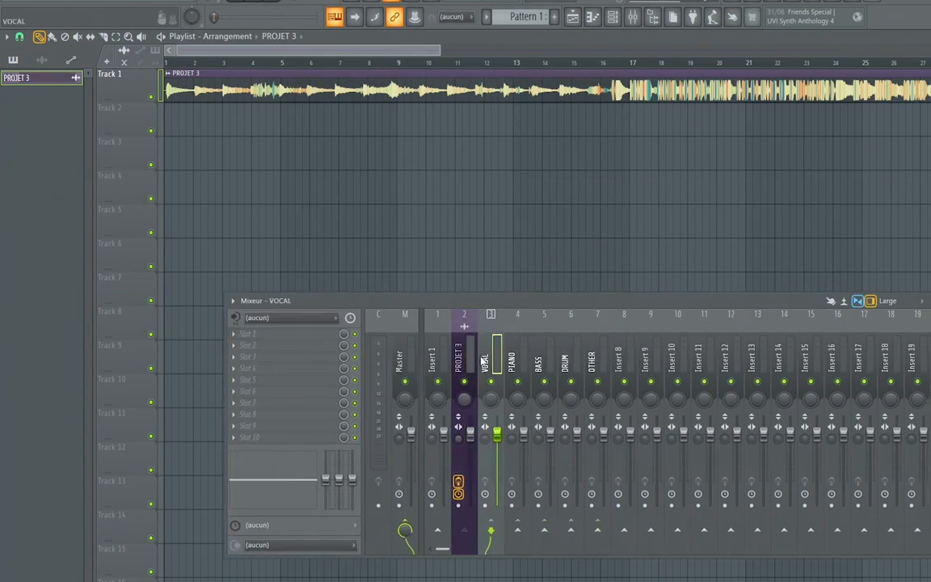
{"action": "right_click", "coordinate": [484, 362]}
{"action": "left_click", "coordinate": [524, 499]}
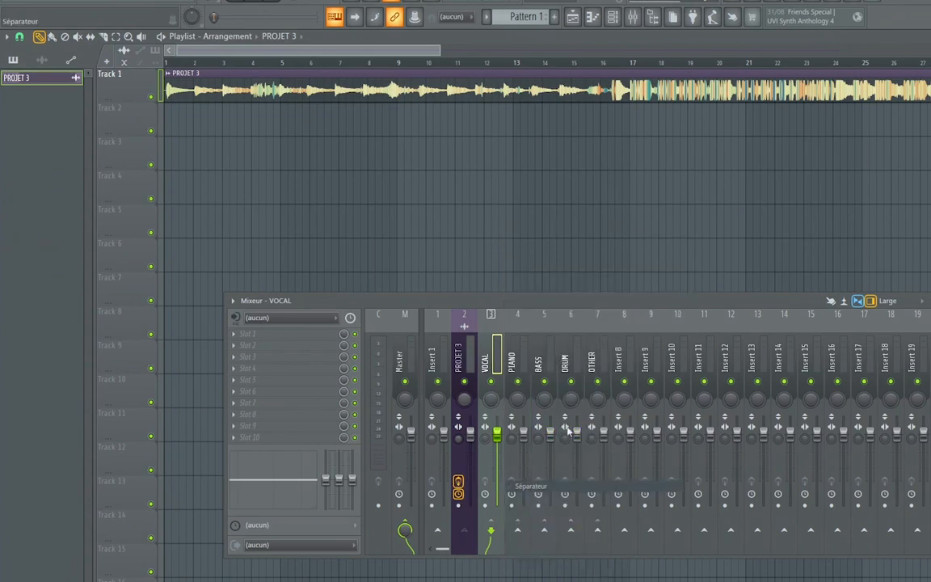
Select the mixer tracks from VOCAL to OTHER and colour them all red
{"action": "left_click_drag", "start_coordinate": [512, 365], "coordinate": [546, 365]}
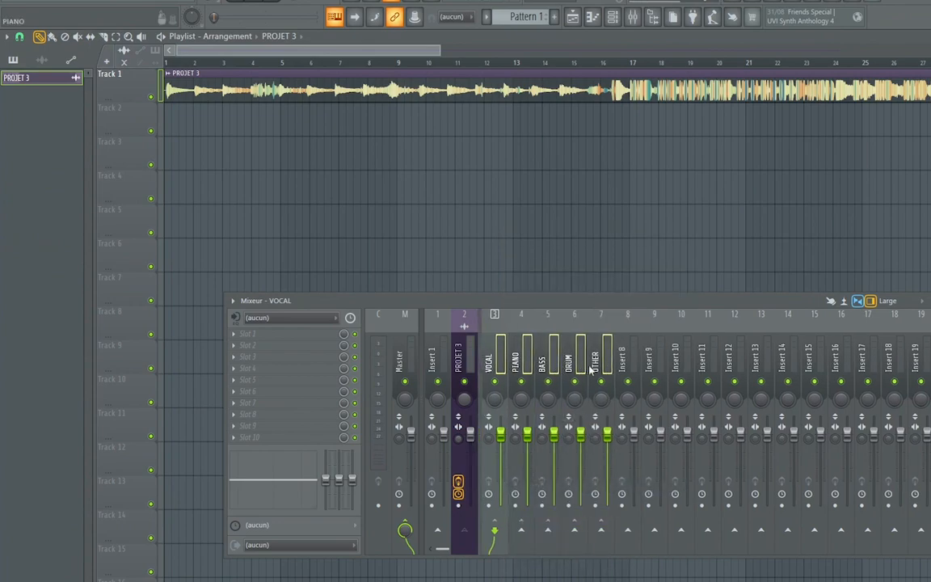
{"action": "right_click", "coordinate": [593, 368]}
{"action": "left_click", "coordinate": [729, 234]}
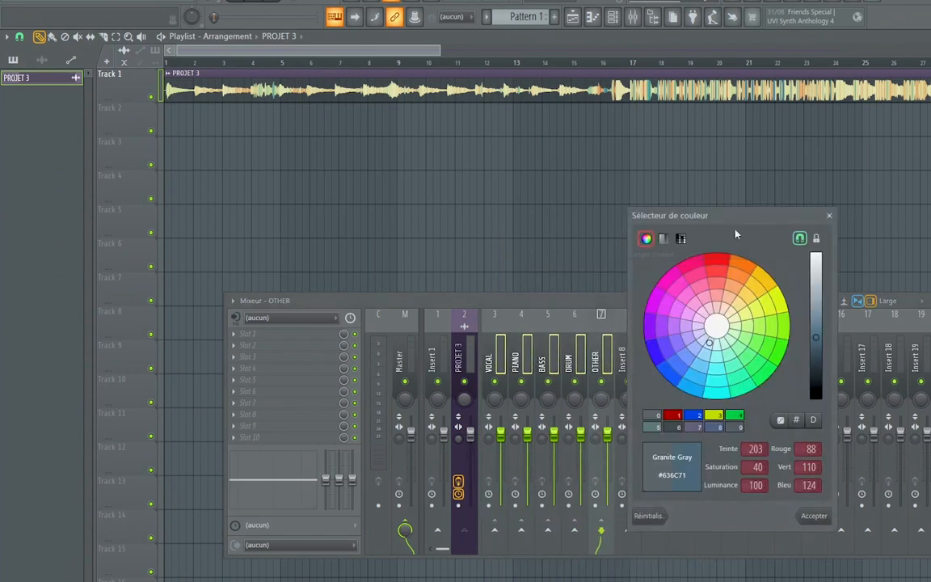
{"action": "left_click", "coordinate": [673, 414]}
{"action": "left_click", "coordinate": [813, 516]}
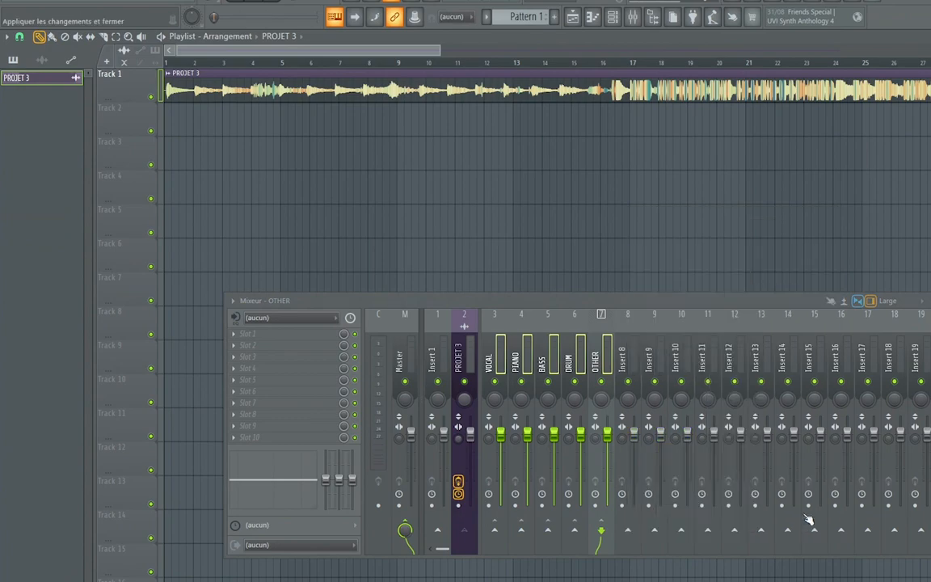
Change the PROJET 3 mixer track's colour to Green Yellow (#C4E700)
{"action": "right_click", "coordinate": [473, 380]}
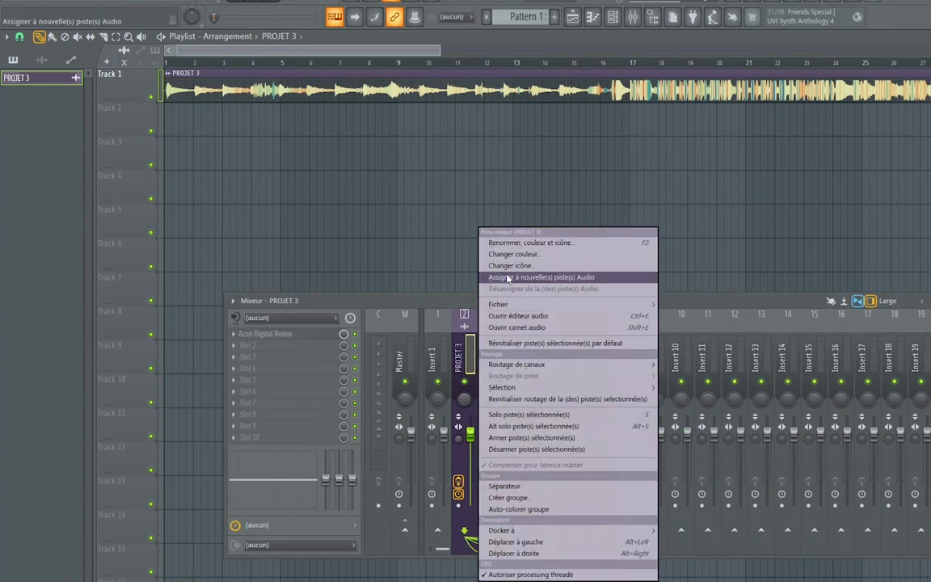
{"action": "left_click", "coordinate": [509, 255]}
{"action": "left_click", "coordinate": [583, 417]}
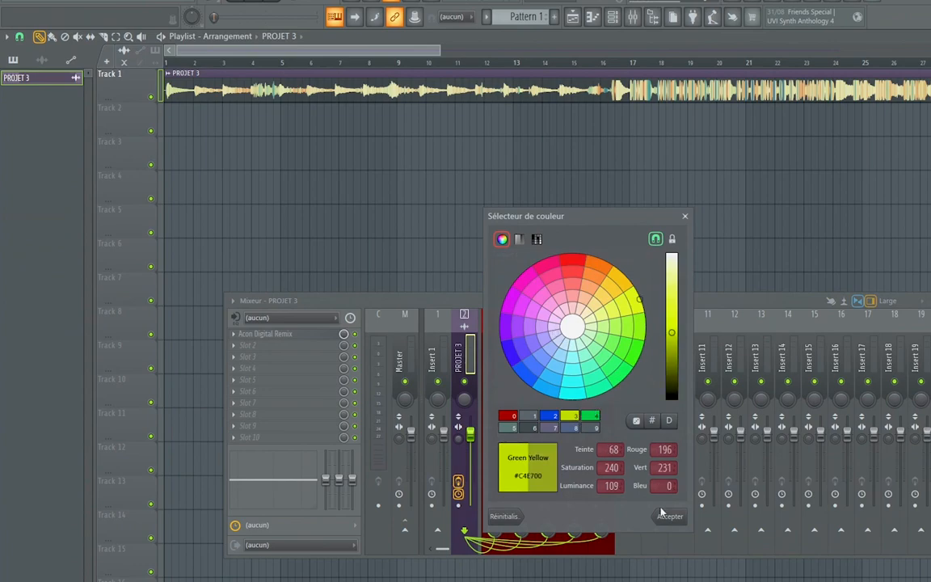
{"action": "left_click", "coordinate": [669, 516]}
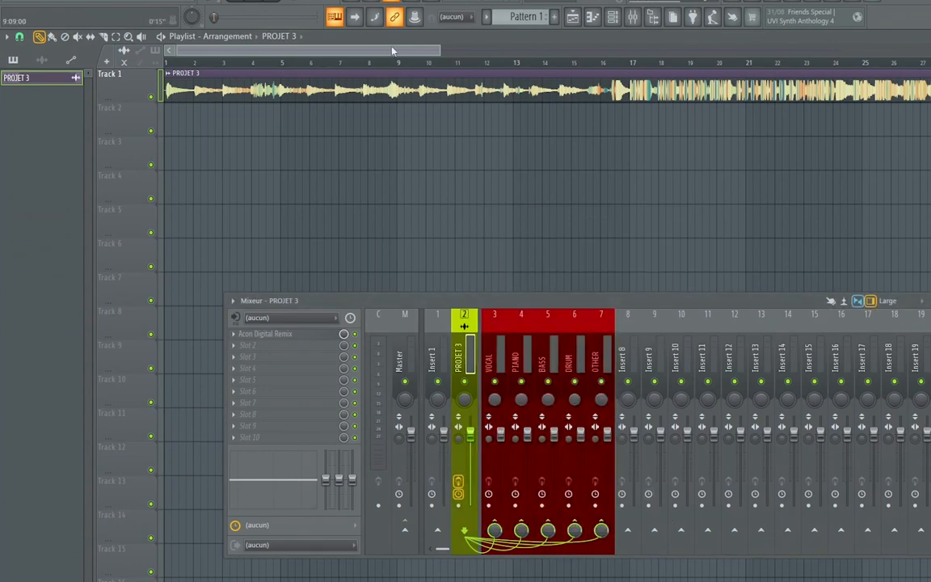
Mute the PROJET 3 mixer track and lower its volume fader to the minimum while playing the song
{"action": "left_click_drag", "start_coordinate": [439, 51], "coordinate": [543, 51]}
{"action": "key", "text": "space"}
{"action": "left_click", "coordinate": [464, 381]}
{"action": "left_click_drag", "start_coordinate": [471, 434], "coordinate": [472, 503]}
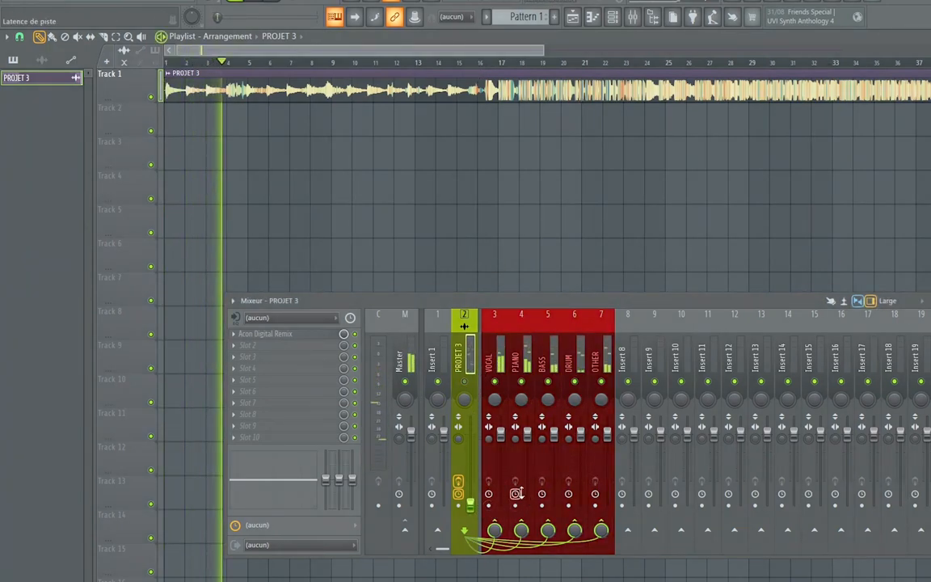
{"action": "scroll", "coordinate": [452, 66], "scroll_direction": "down", "scroll_amount": 3}
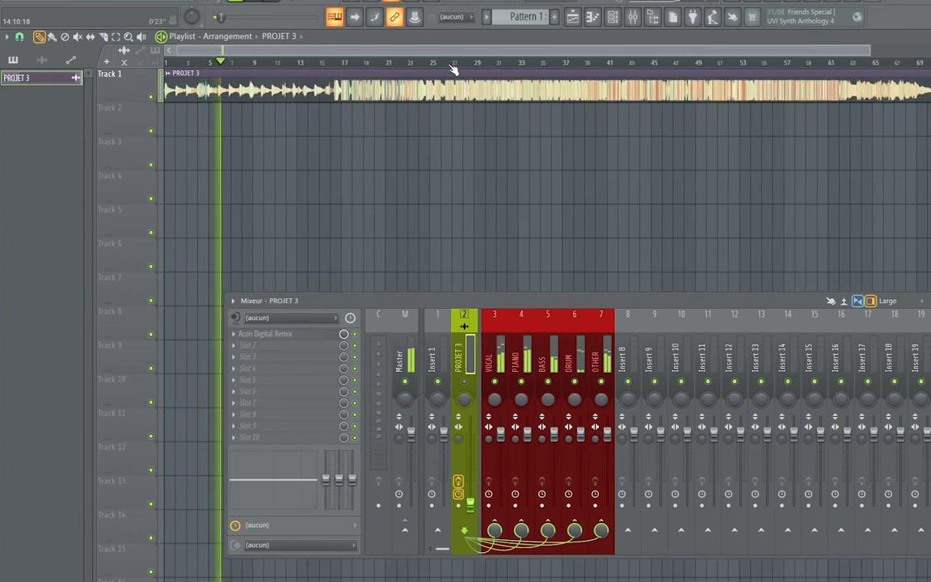
{"action": "key", "text": "space"}
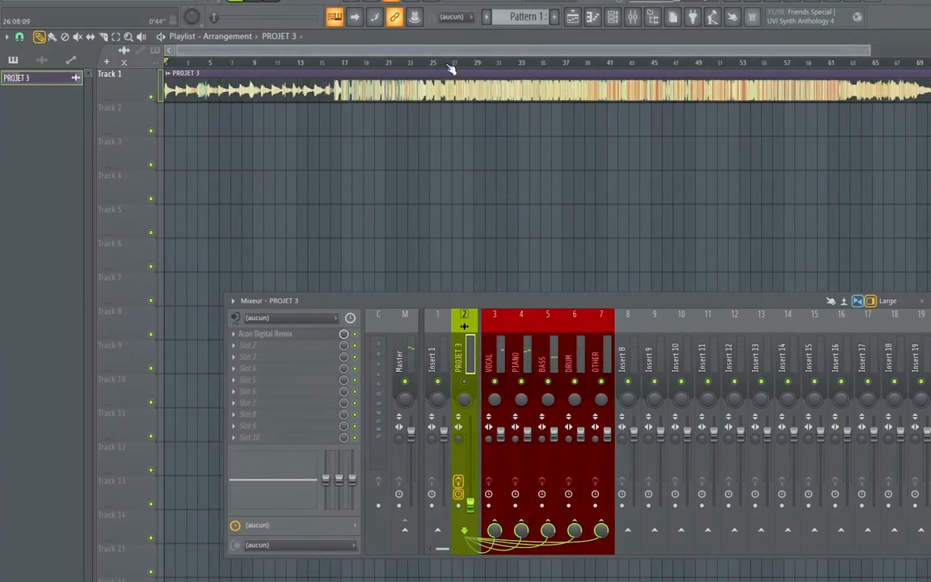
Reposition the mixer and listen to the VOCAL track soloed from about bar 18
{"action": "left_click_drag", "start_coordinate": [524, 301], "coordinate": [495, 195]}
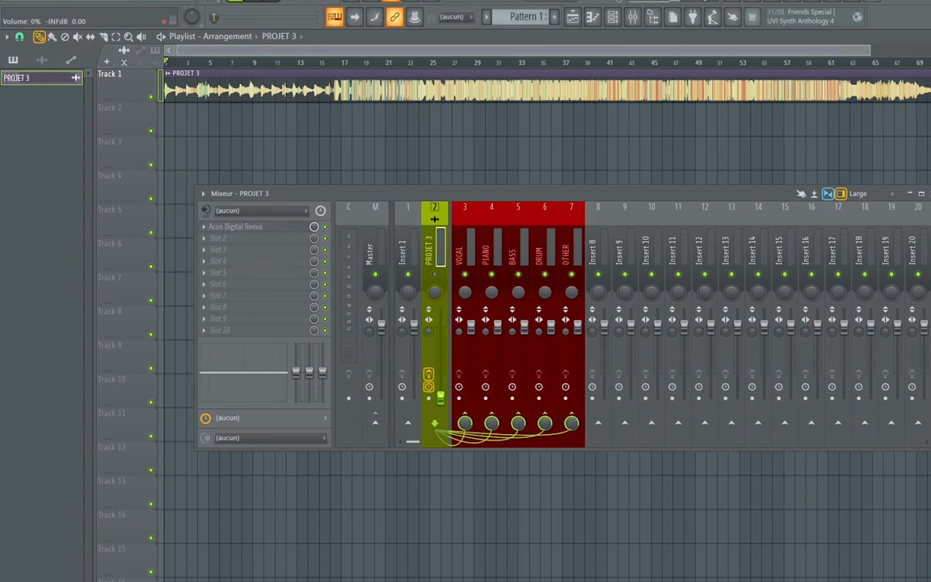
{"action": "left_click", "coordinate": [469, 256]}
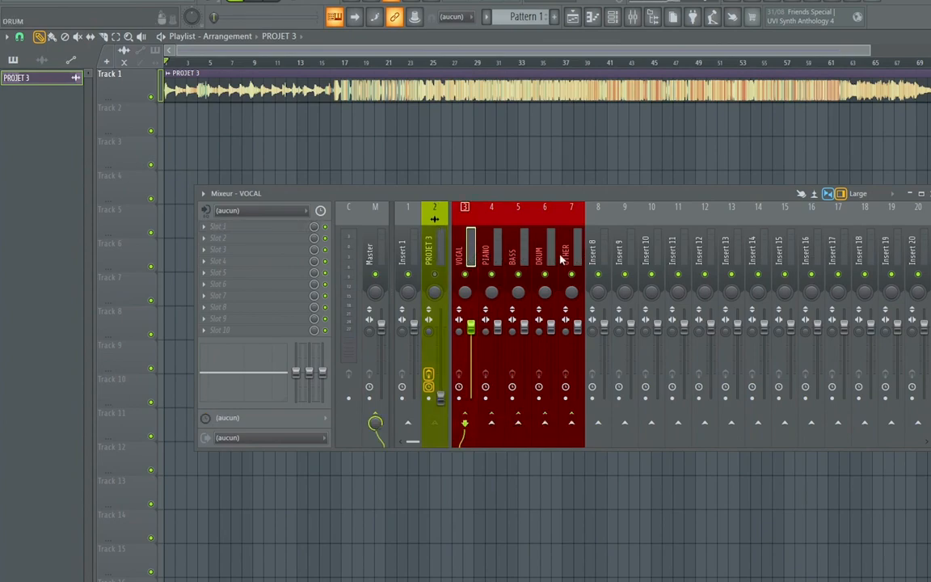
{"action": "left_click_drag", "start_coordinate": [507, 194], "coordinate": [501, 261]}
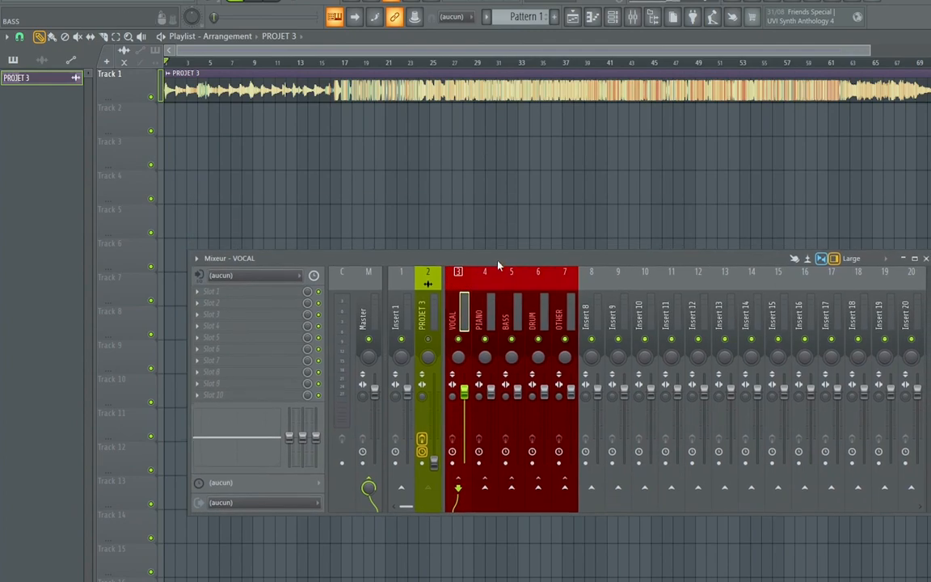
{"action": "key", "text": "space"}
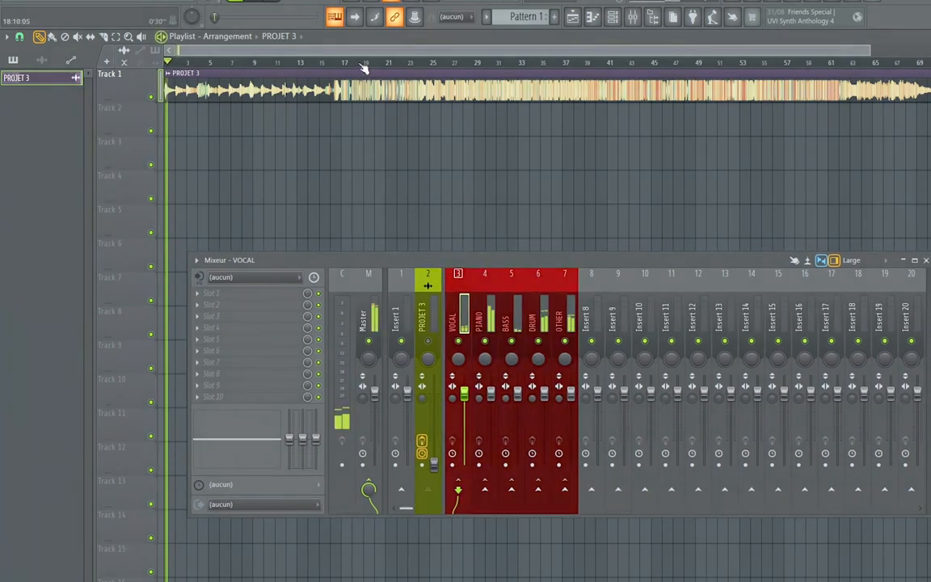
{"action": "left_click", "coordinate": [360, 63]}
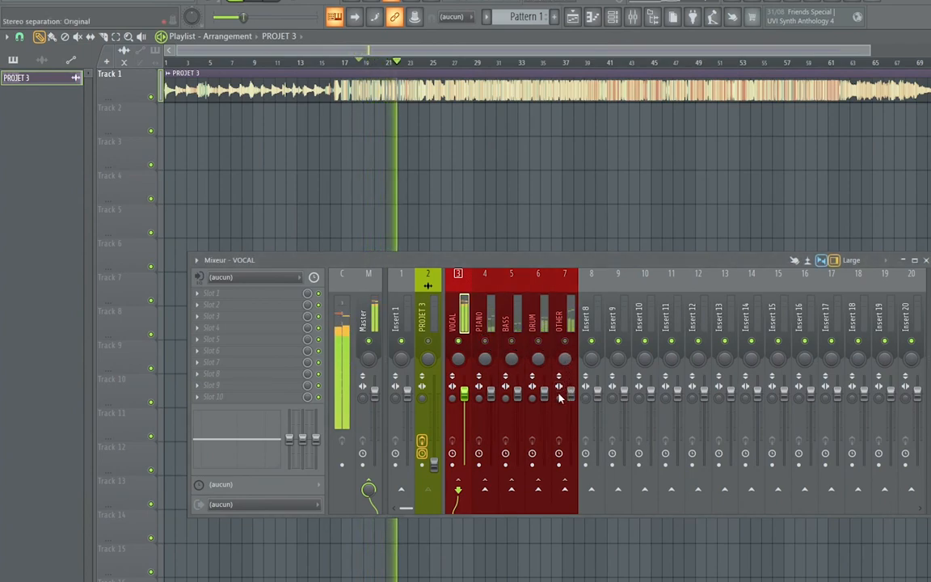
{"action": "key", "text": "space"}
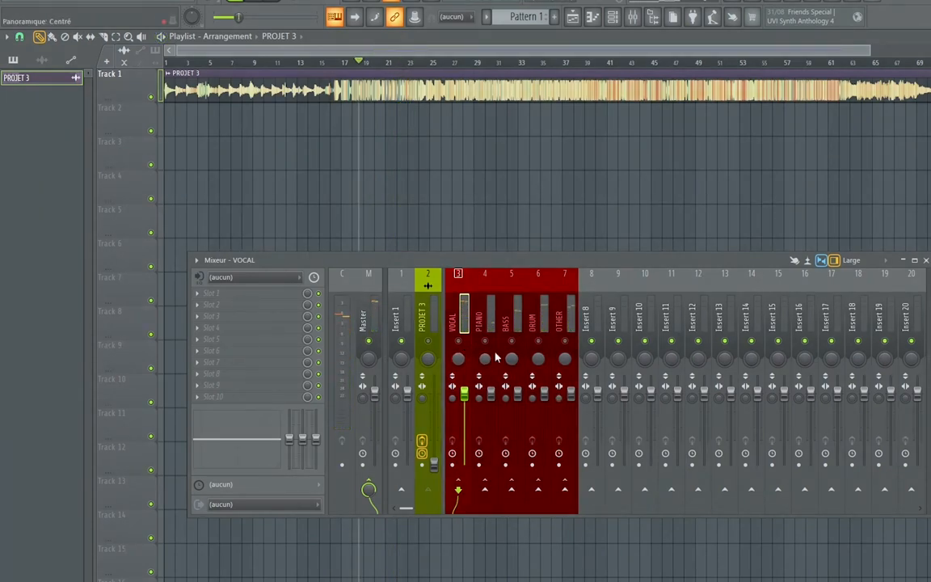
Solo the PIANO track and listen to it from about bar 18 and again from about bar 53
{"action": "left_click", "coordinate": [493, 319]}
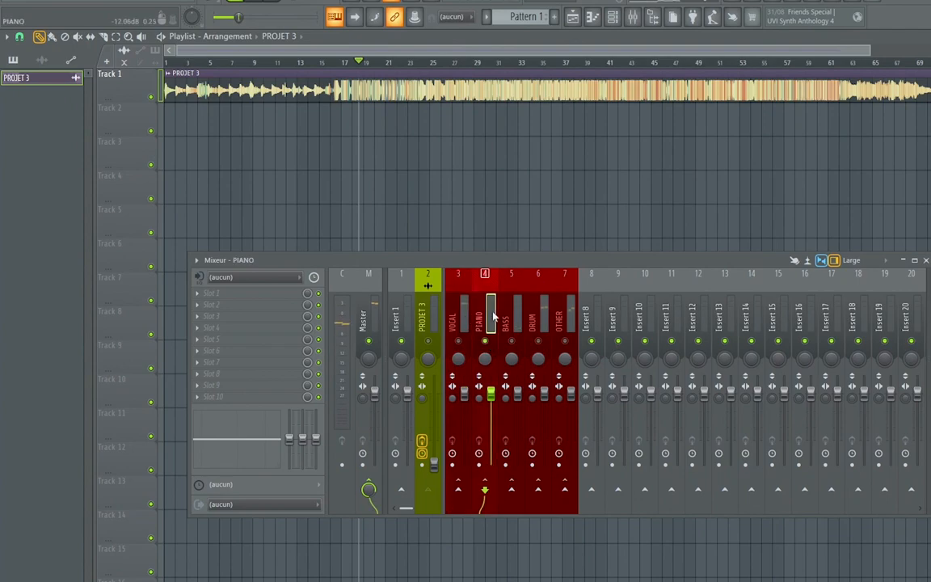
{"action": "key", "text": "space"}
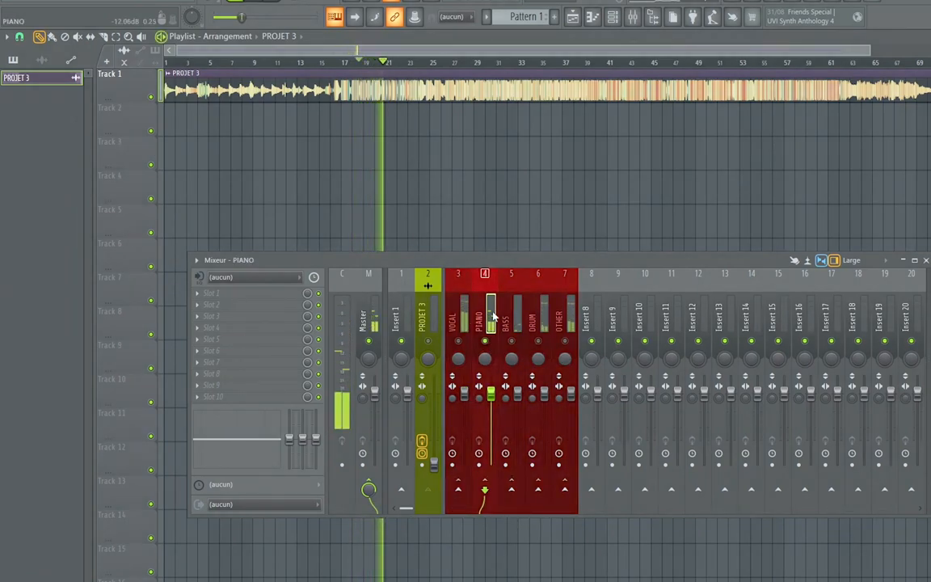
{"action": "key", "text": "space"}
{"action": "left_click", "coordinate": [748, 63]}
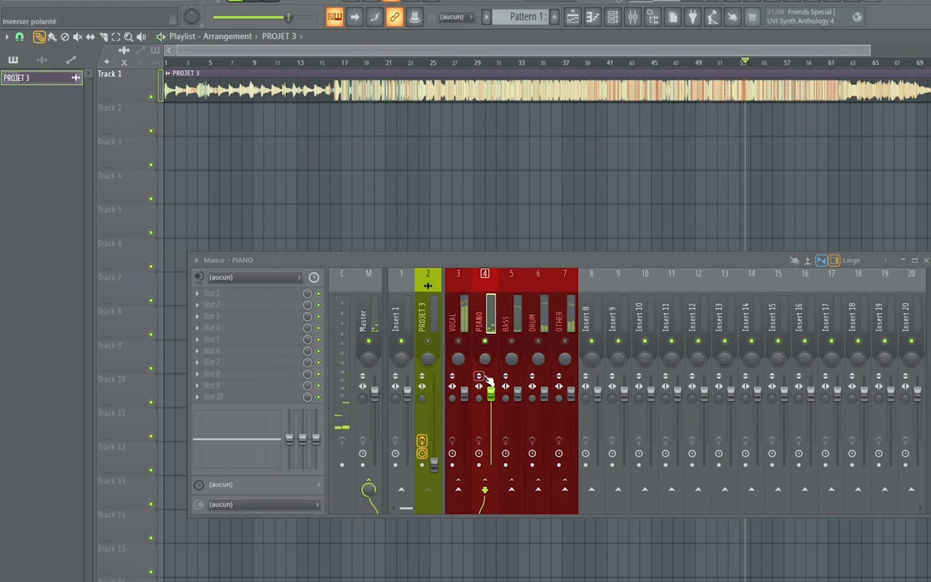
{"action": "key", "text": "space"}
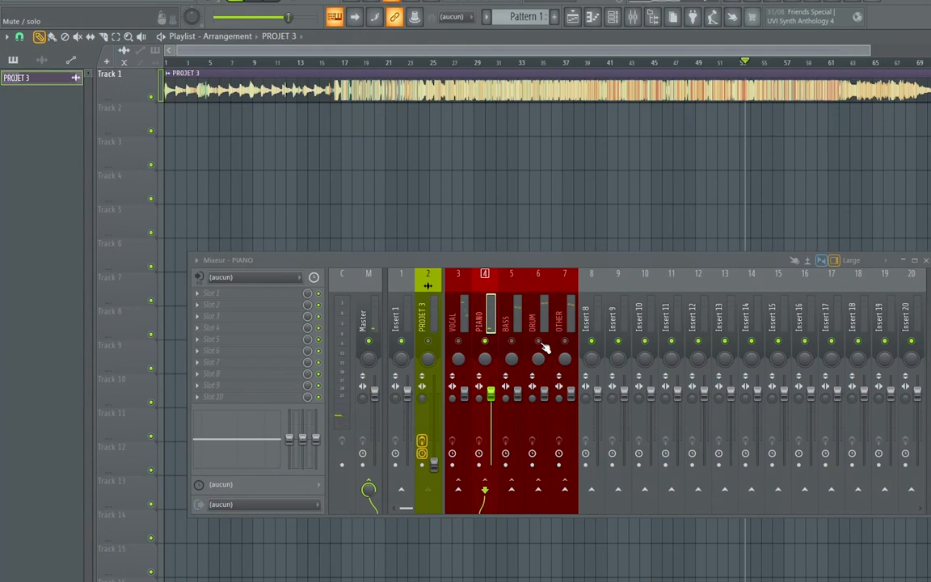
Solo the DRUM track, listen to it from about bar 53, and make the mixer window taller
{"action": "left_click", "coordinate": [545, 323]}
{"action": "key", "text": "space"}
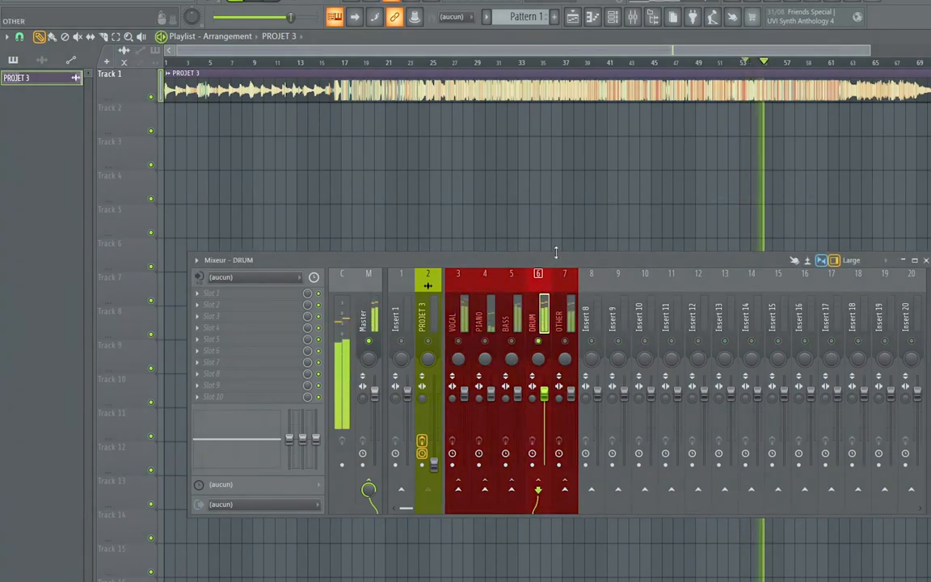
{"action": "left_click_drag", "start_coordinate": [556, 253], "coordinate": [547, 175]}
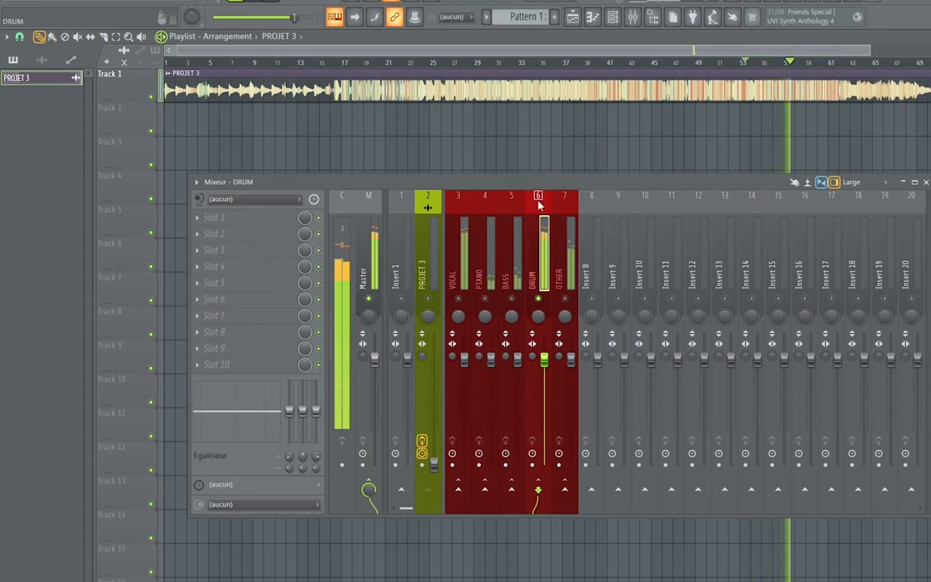
{"action": "key", "text": "space"}
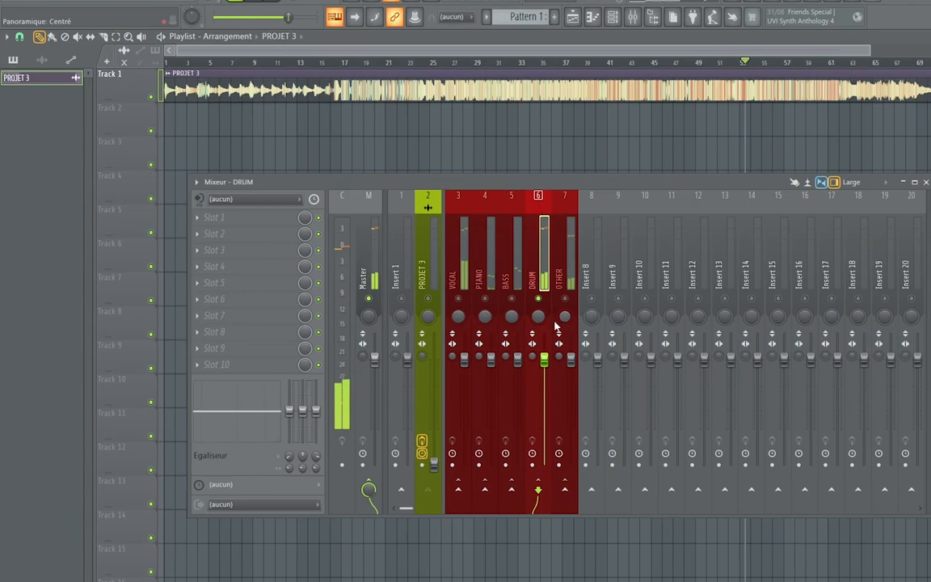
Solo the BASS mixer track and listen to it from about bar 53
{"action": "right_click", "coordinate": [514, 301]}
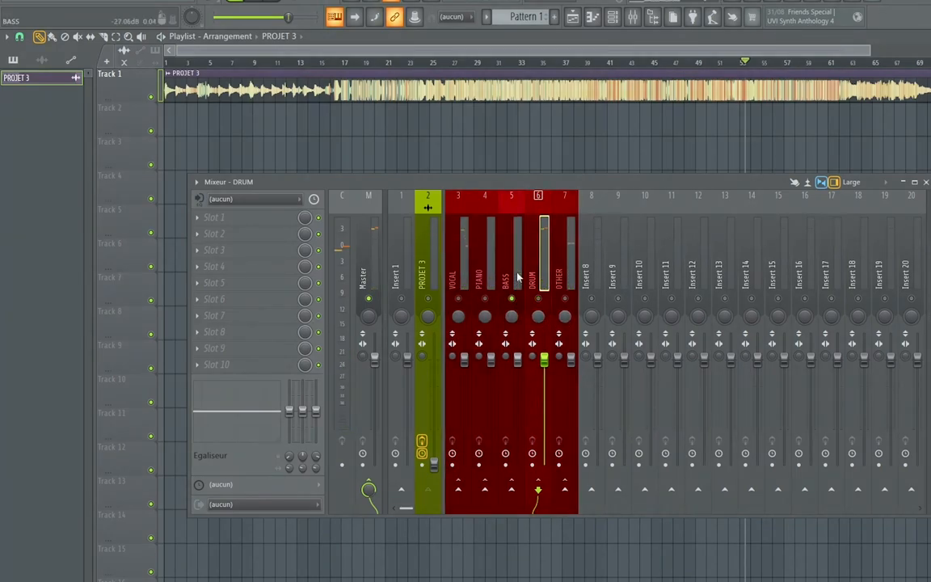
{"action": "left_click", "coordinate": [518, 275]}
{"action": "key", "text": "space"}
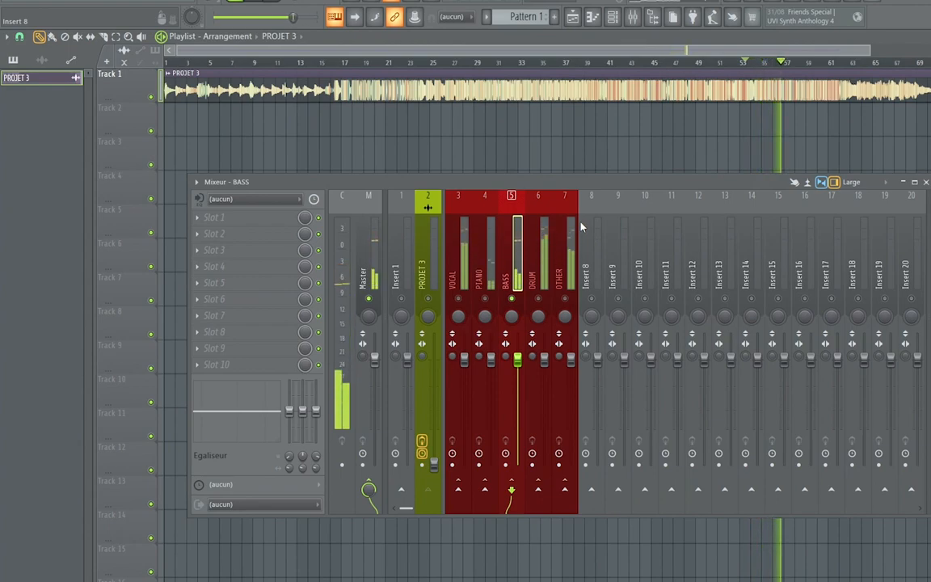
{"action": "key", "text": "space"}
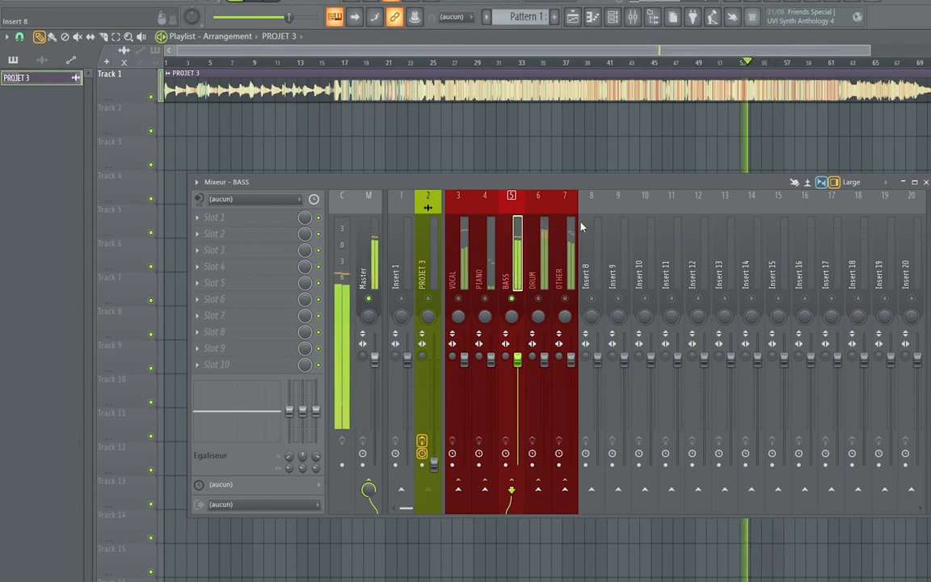
Solo the OTHER mixer track and listen to it from about bar 53
{"action": "right_click", "coordinate": [566, 300]}
{"action": "key", "text": "space"}
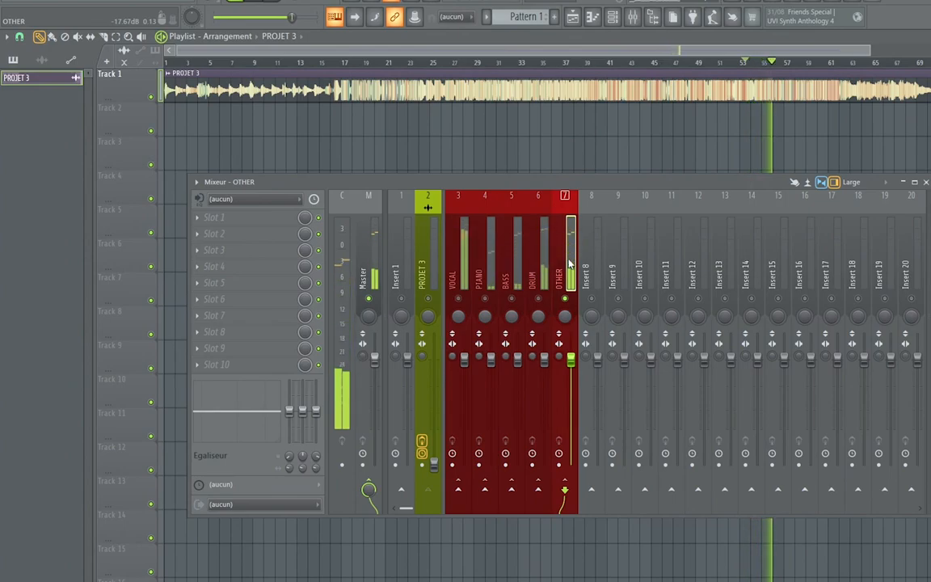
{"action": "key", "text": "space"}
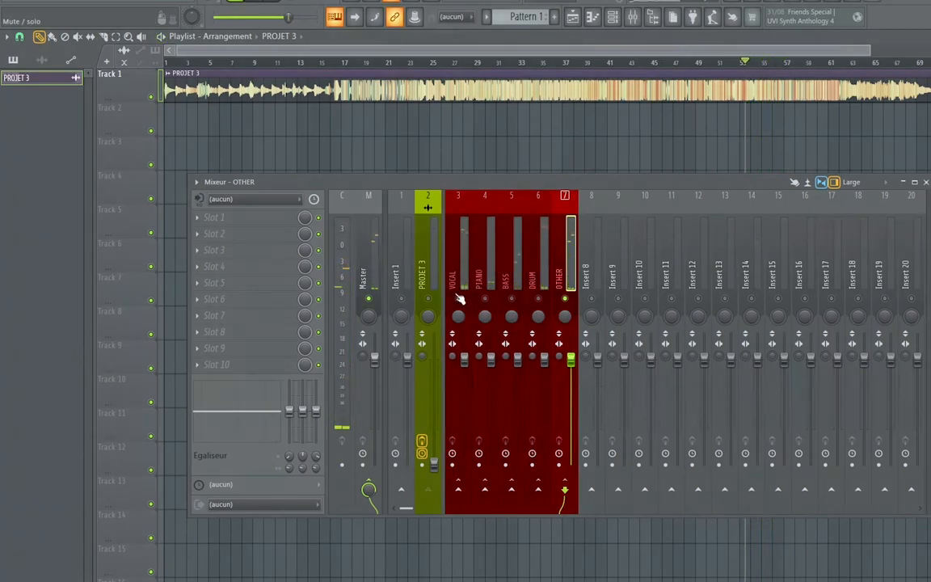
Unsolo the stems, play the song from about bar 53, reposition the mixer, and lower the PIANO, BASS, DRUM and OTHER faders to about half volume
{"action": "key", "text": "space"}
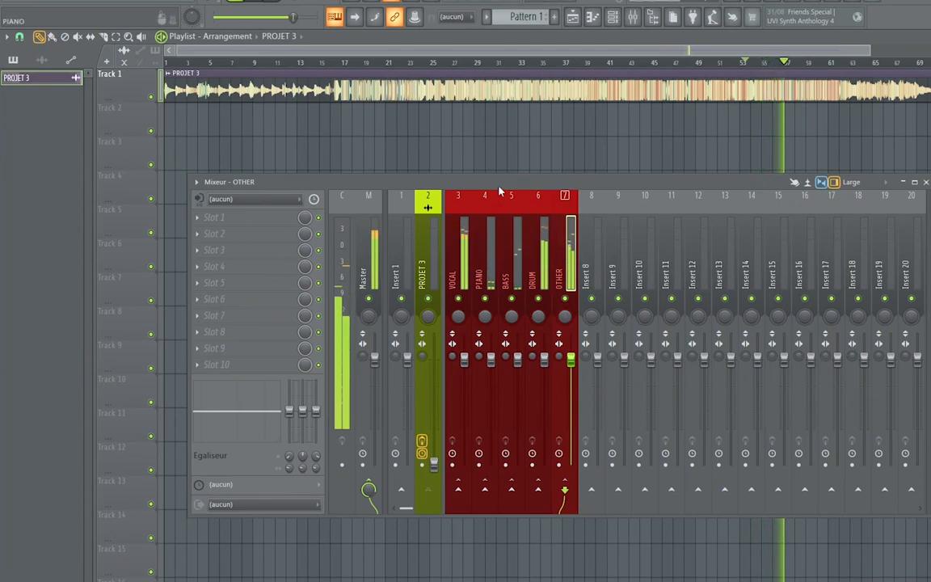
{"action": "left_click_drag", "start_coordinate": [498, 185], "coordinate": [557, 232]}
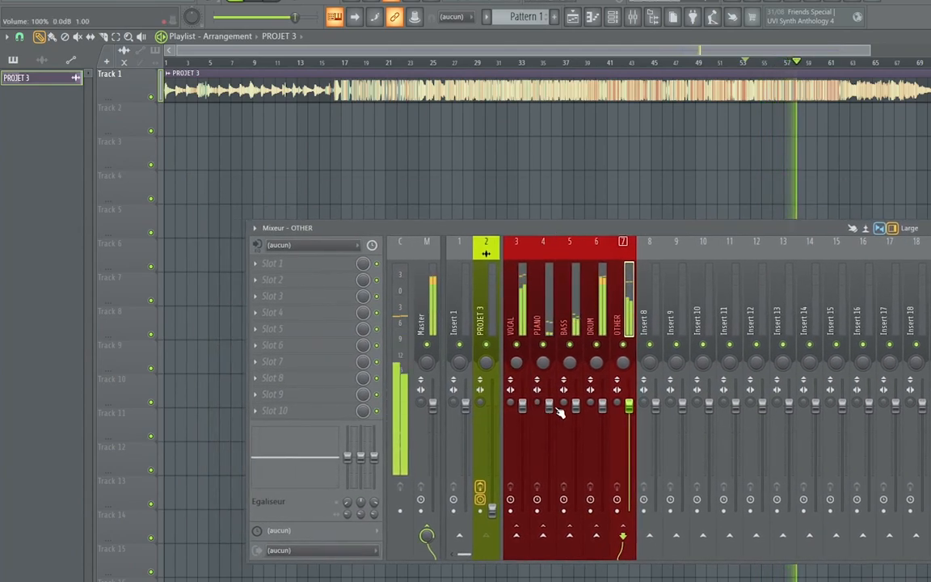
{"action": "left_click_drag", "start_coordinate": [549, 405], "coordinate": [549, 454]}
{"action": "left_click_drag", "start_coordinate": [575, 405], "coordinate": [576, 447]}
{"action": "left_click_drag", "start_coordinate": [602, 402], "coordinate": [603, 461]}
{"action": "left_click_drag", "start_coordinate": [629, 402], "coordinate": [629, 455]}
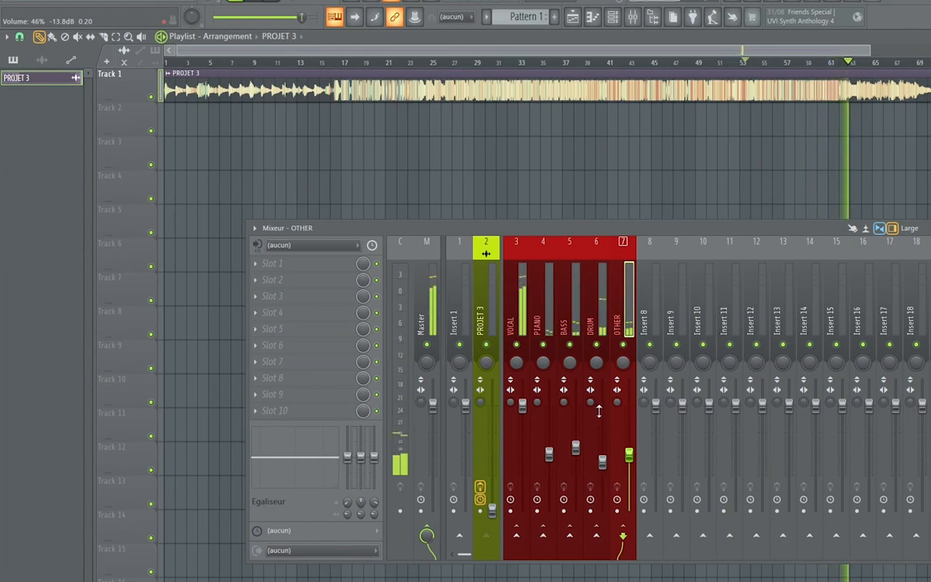
{"action": "key", "text": "space"}
Open Acon Digital Remix on the PROJET 3 mixer track, switch from its processing settings to the stem gain controls, and reposition its window
{"action": "left_click", "coordinate": [486, 323]}
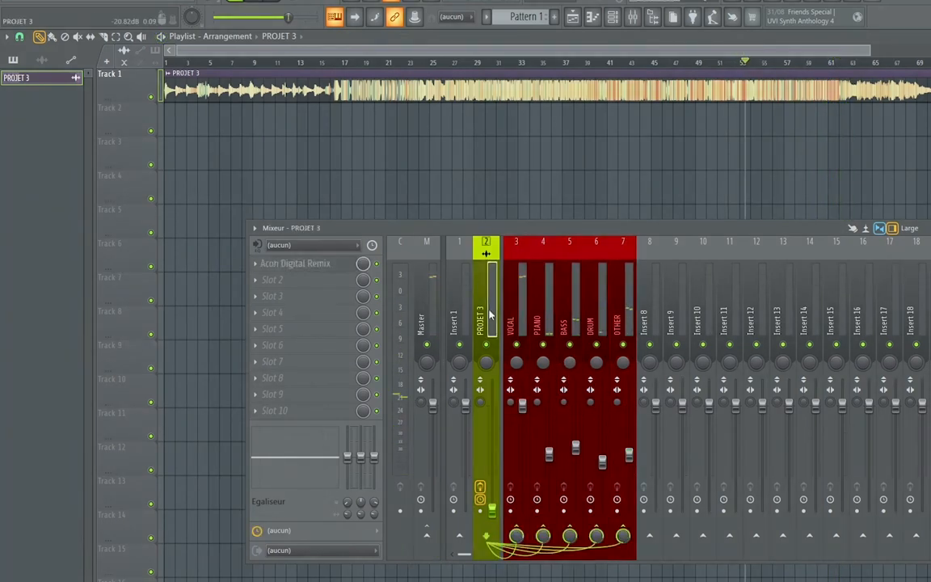
{"action": "left_click", "coordinate": [331, 263]}
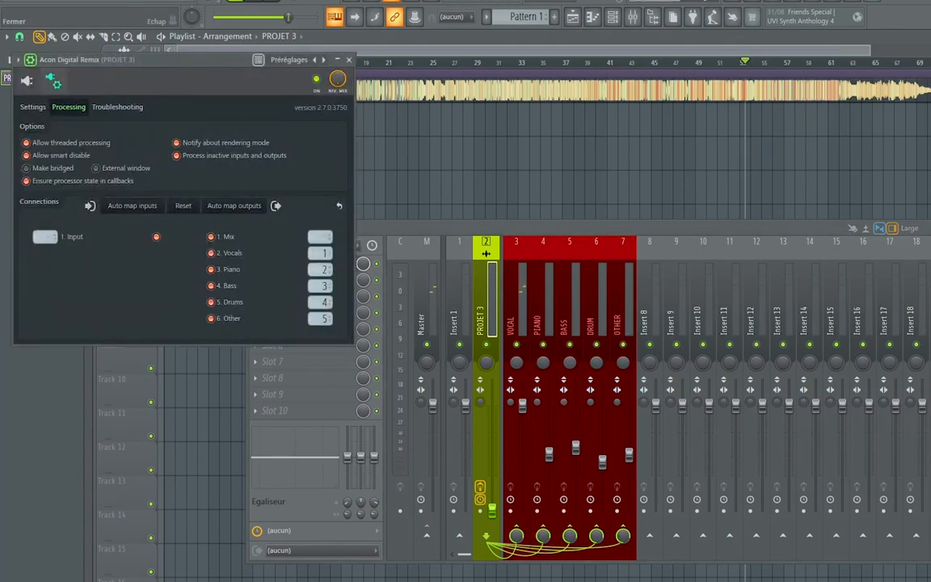
{"action": "left_click", "coordinate": [54, 82]}
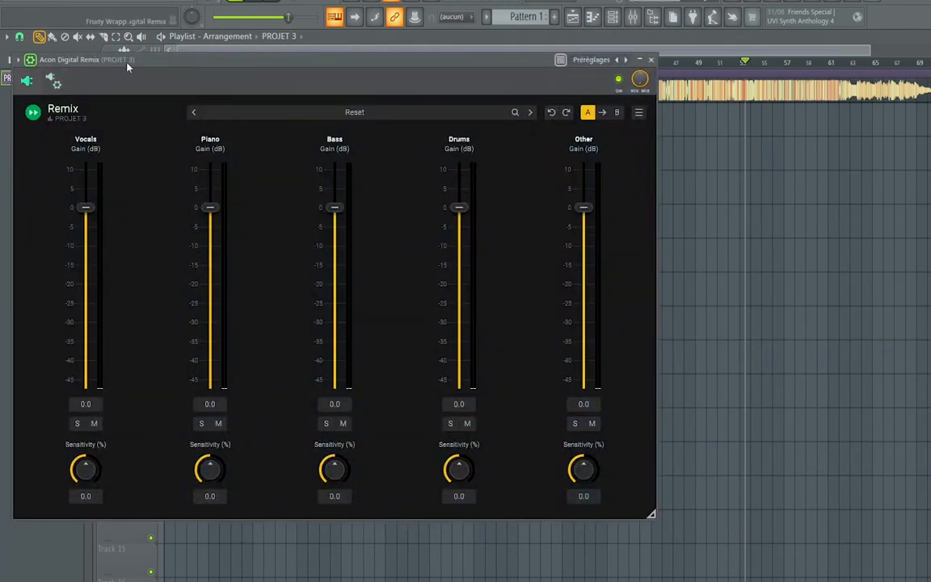
{"action": "left_click_drag", "start_coordinate": [127, 64], "coordinate": [314, 135]}
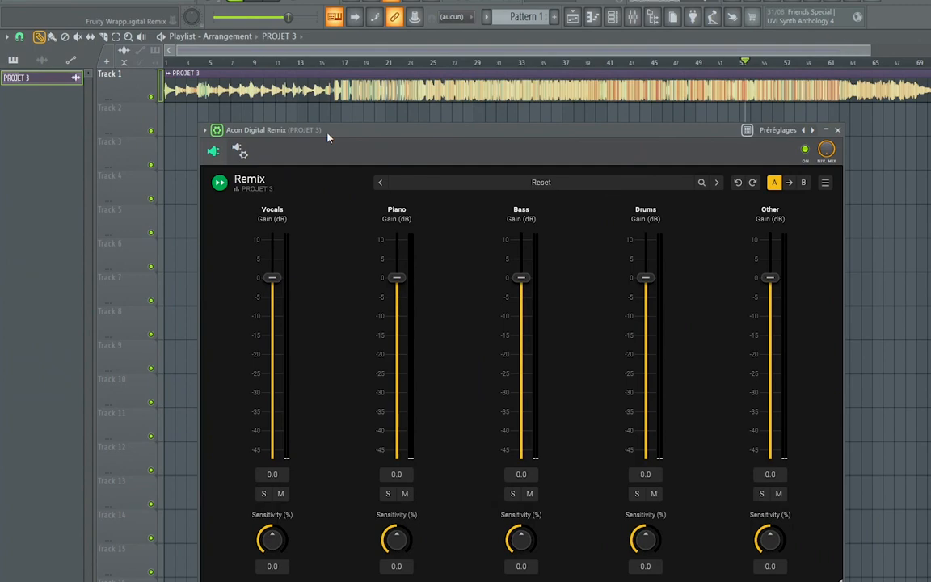